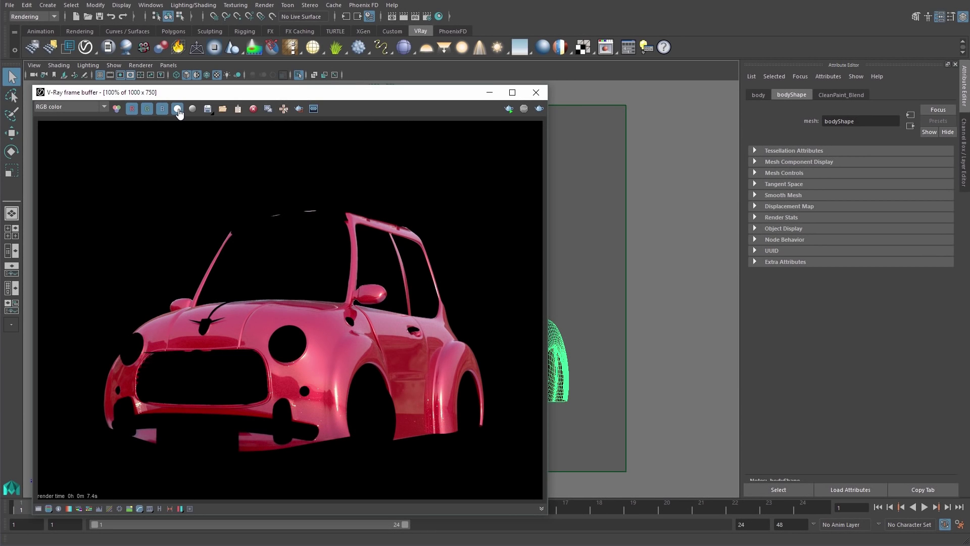
# Check the alpha channel of the isolated car body render in the frame buffer.
pyautogui.click(177, 109)
pyautogui.click(177, 110)
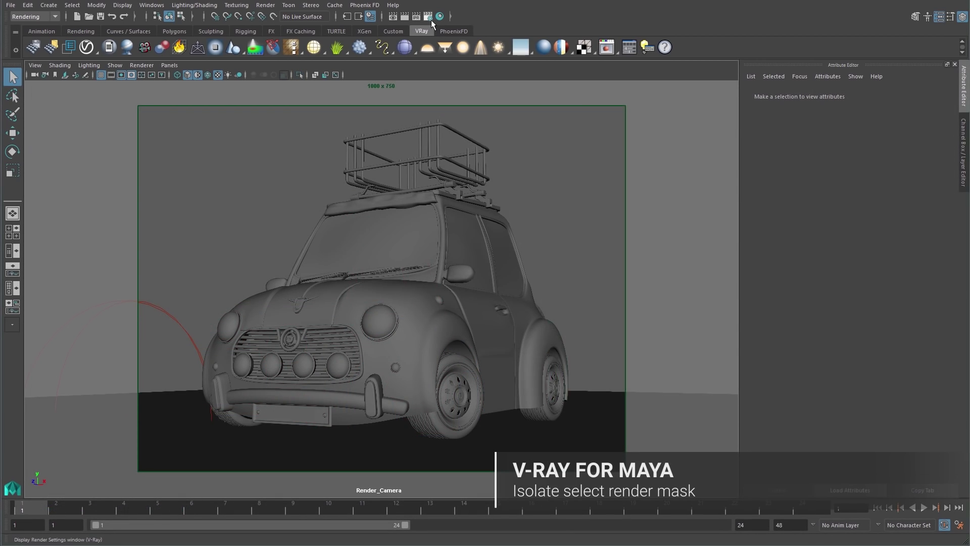
# Set the V-Ray render mask to Isolate Select in the render settings and close them.
pyautogui.click(431, 20)
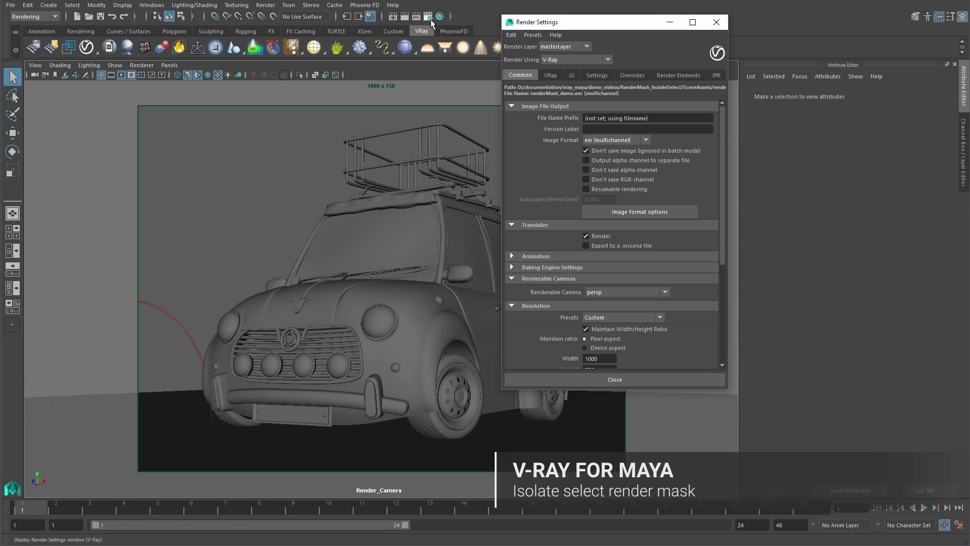
pyautogui.click(550, 75)
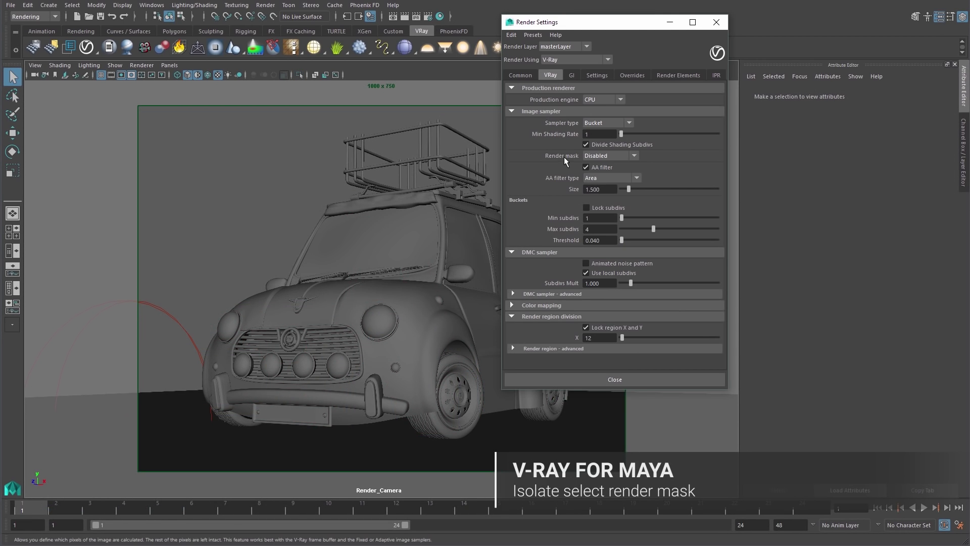
pyautogui.click(606, 156)
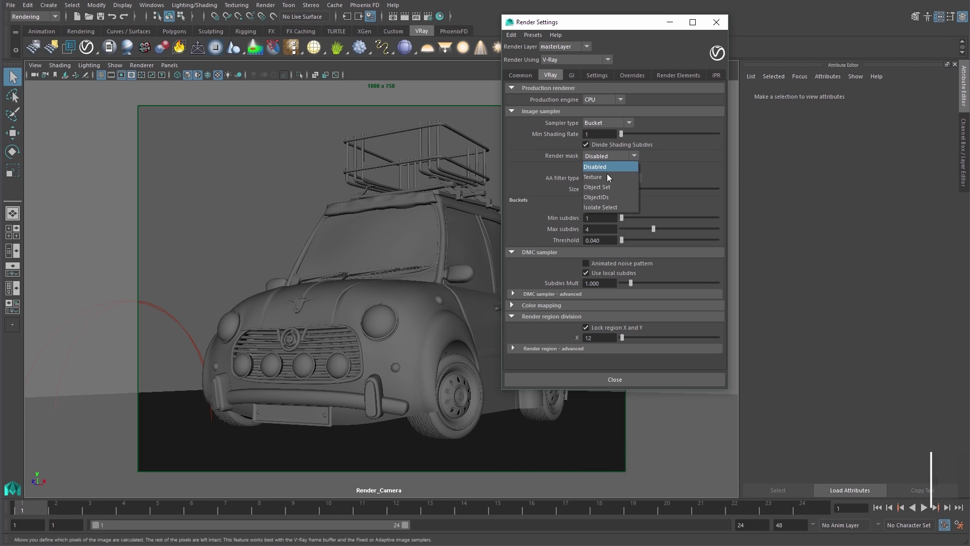
pyautogui.click(611, 206)
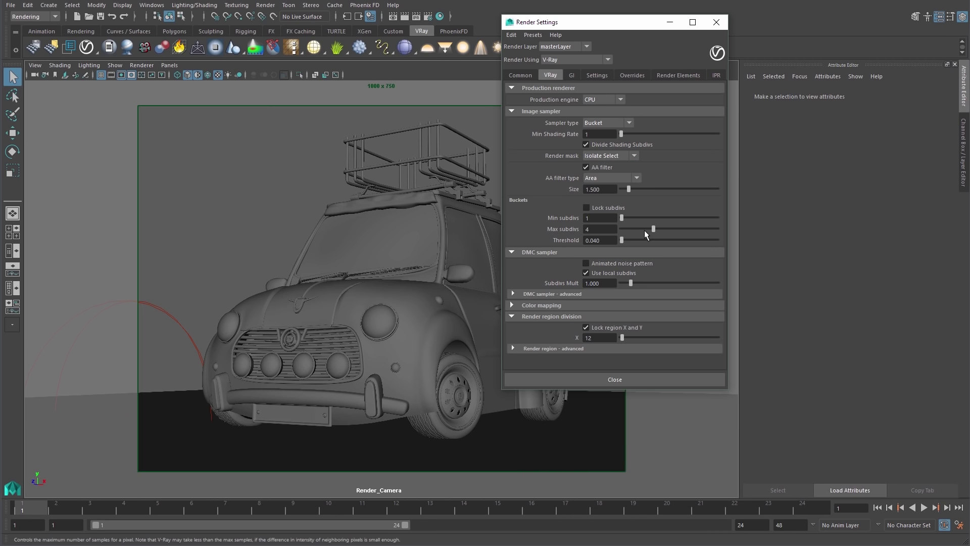
pyautogui.click(635, 379)
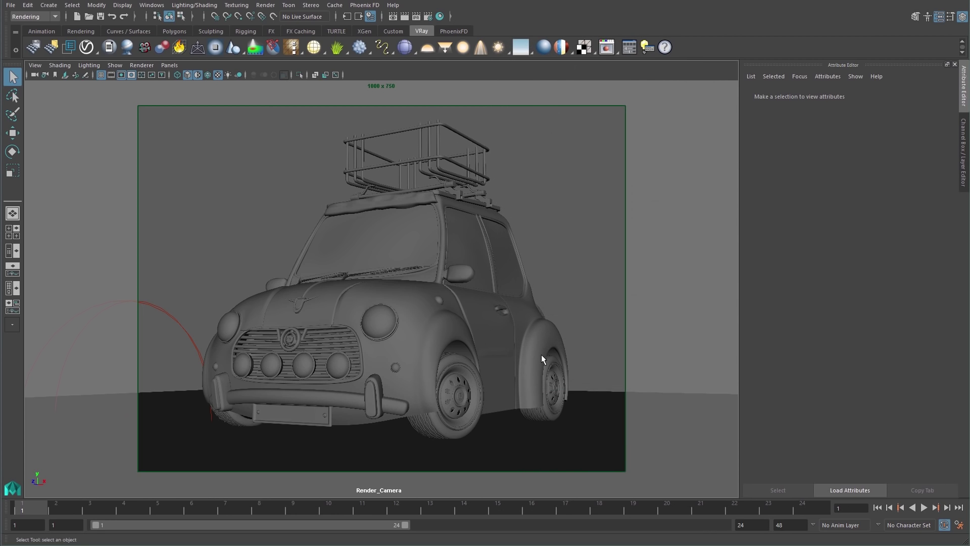
# Render the whole car scene and close the frame buffer.
pyautogui.click(404, 17)
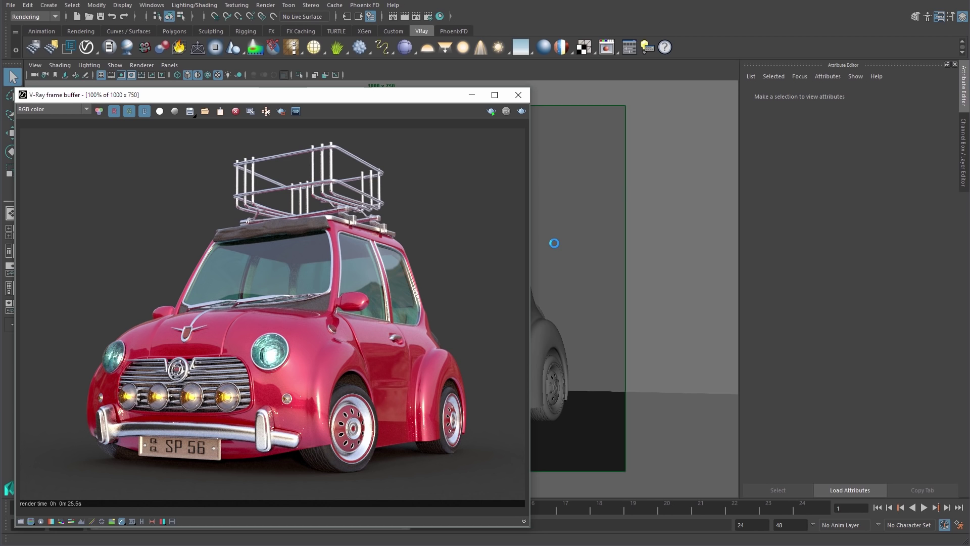
pyautogui.click(518, 94)
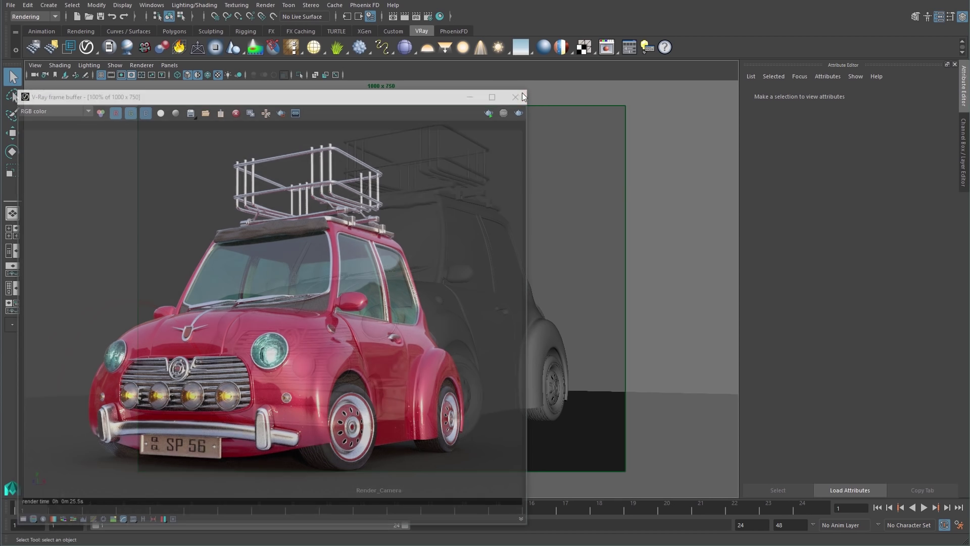
# Select the car body mesh and isolate it in the viewport with View Selected.
pyautogui.click(424, 298)
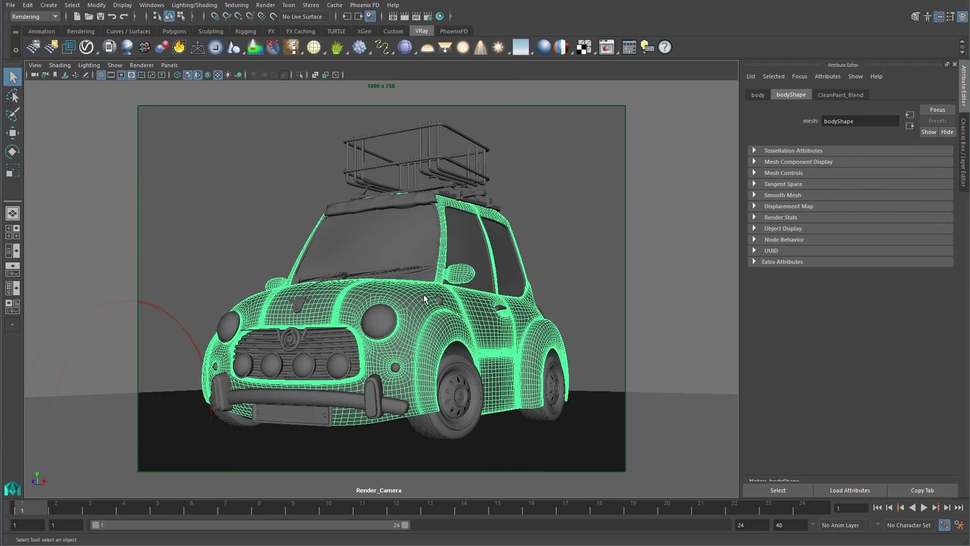
pyautogui.click(114, 65)
pyautogui.moveTo(144, 84)
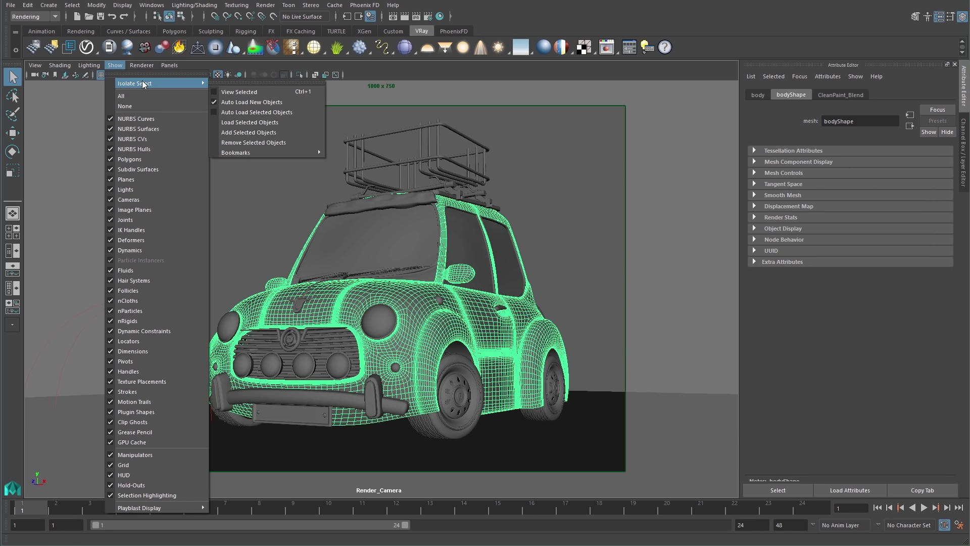
pyautogui.click(241, 90)
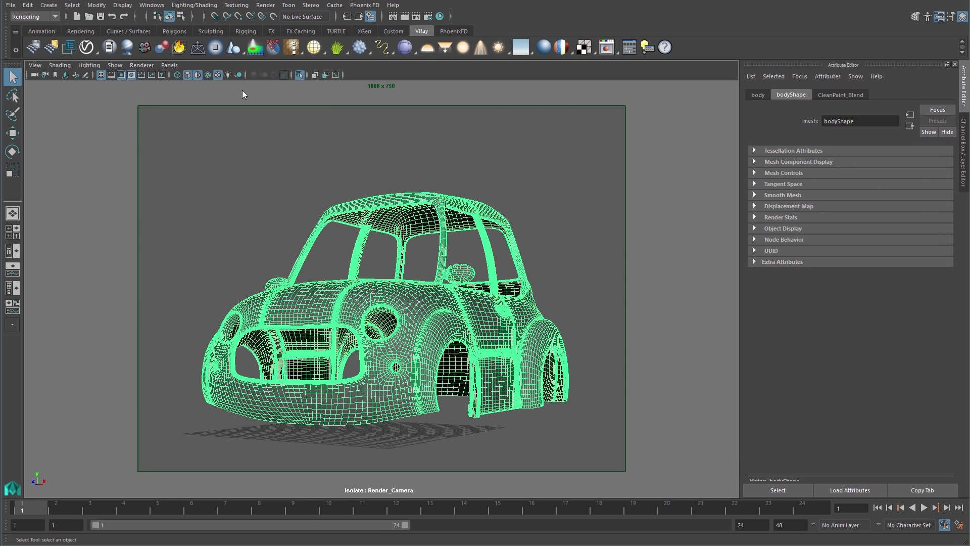
# Change the CleanPaint_Base material's diffuse and reflection colors to bright green in the Hypershade and close it.
pyautogui.click(439, 16)
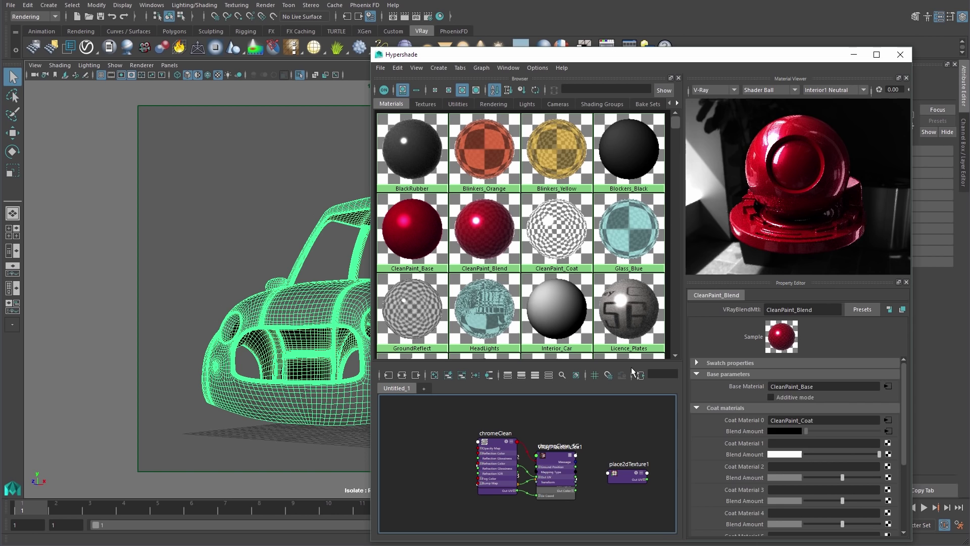
pyautogui.click(784, 385)
pyautogui.click(845, 362)
pyautogui.click(785, 471)
pyautogui.click(845, 448)
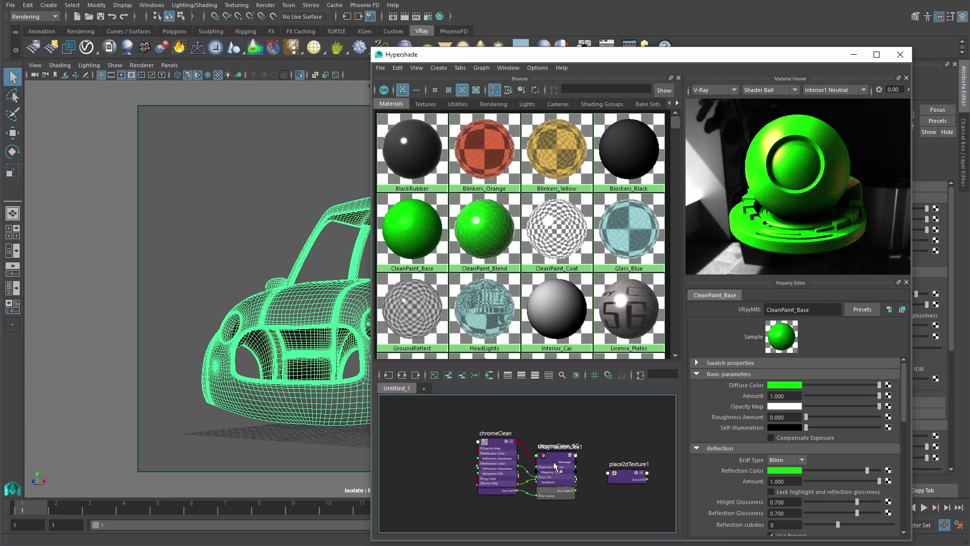
pyautogui.click(899, 55)
# Render the isolated green body, and render it again with the Light_Dome multiplier set to 0.20.
pyautogui.click(392, 16)
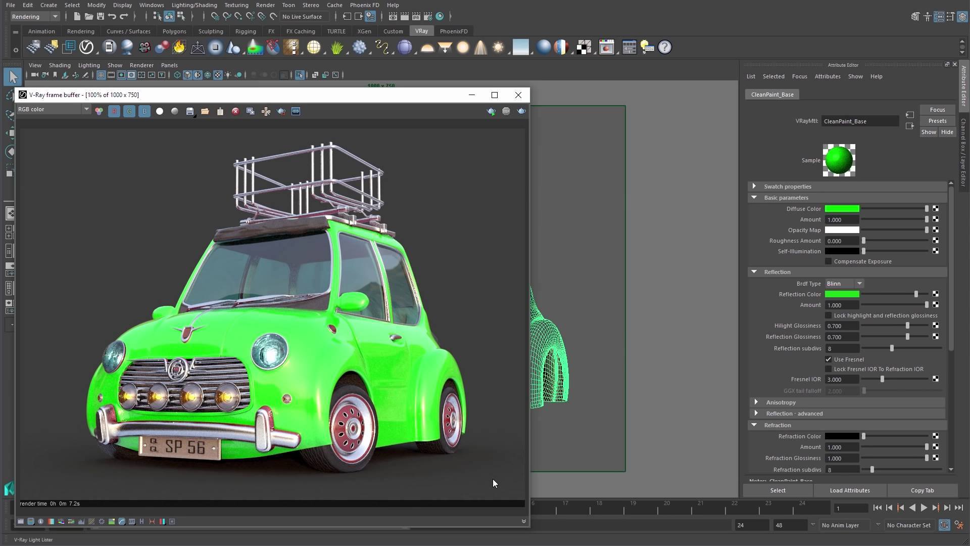
pyautogui.click(647, 47)
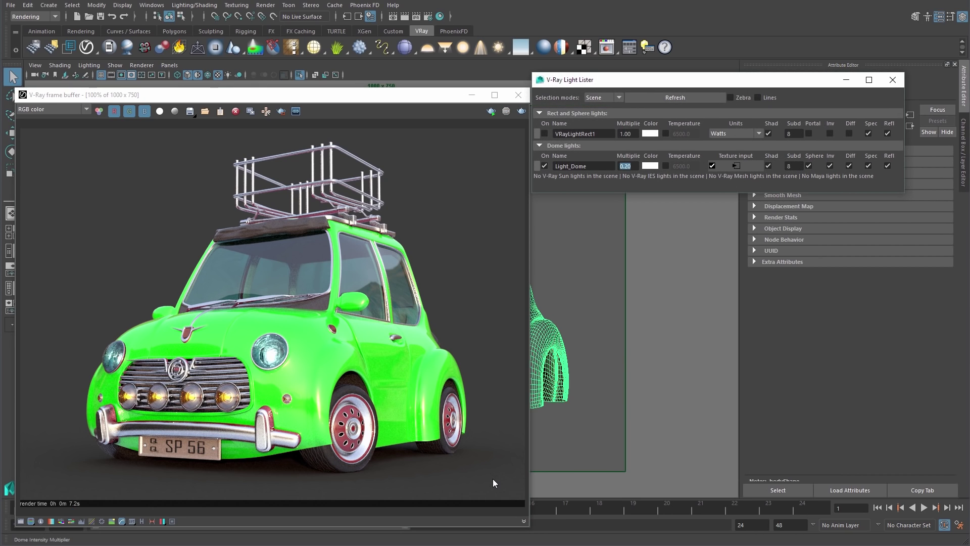
pyautogui.hotkey('alt', 'F4')
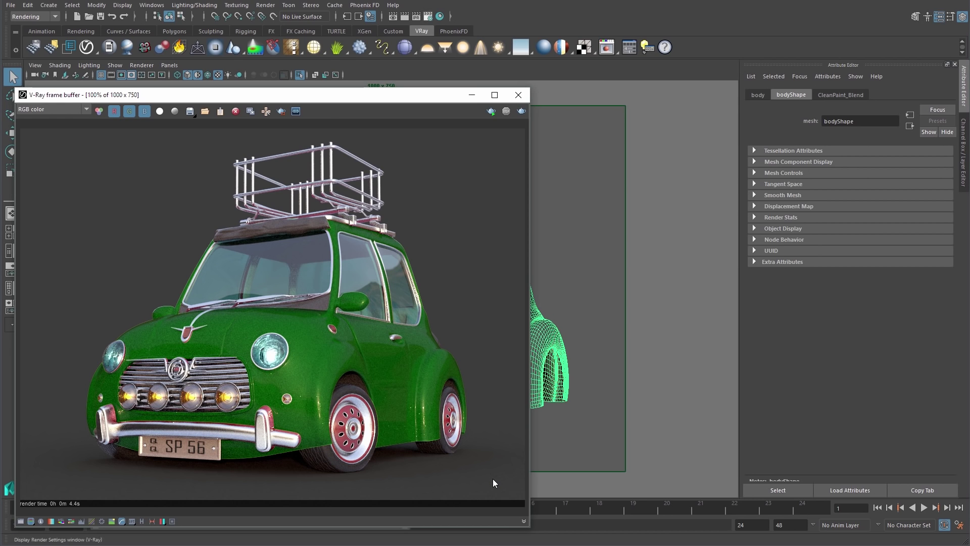
# Show all of the car's objects in the viewport again.
pyautogui.click(114, 64)
pyautogui.click(121, 101)
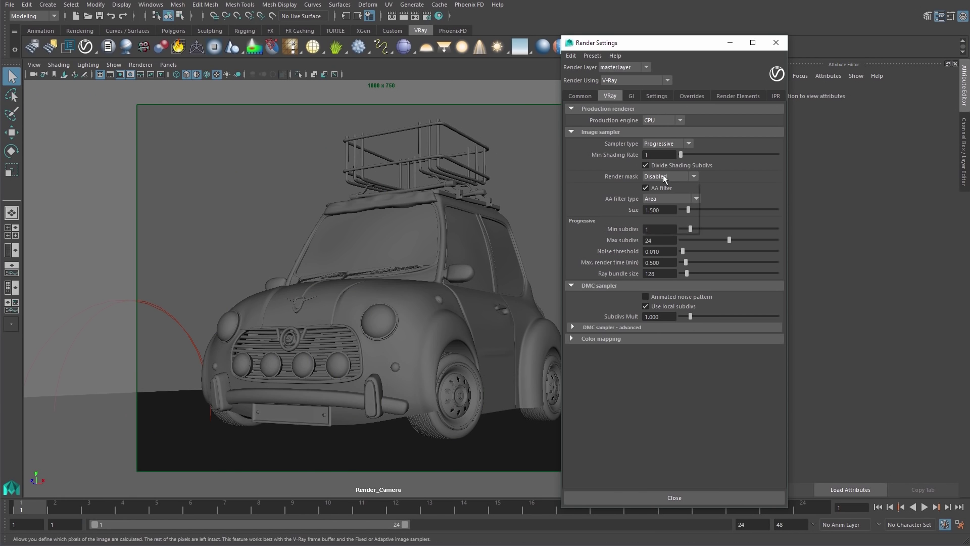
# Set the render mask to Isolate Select for the Progressive sampler and start an interactive render of the whole car.
pyautogui.click(667, 176)
pyautogui.click(657, 225)
pyautogui.click(600, 497)
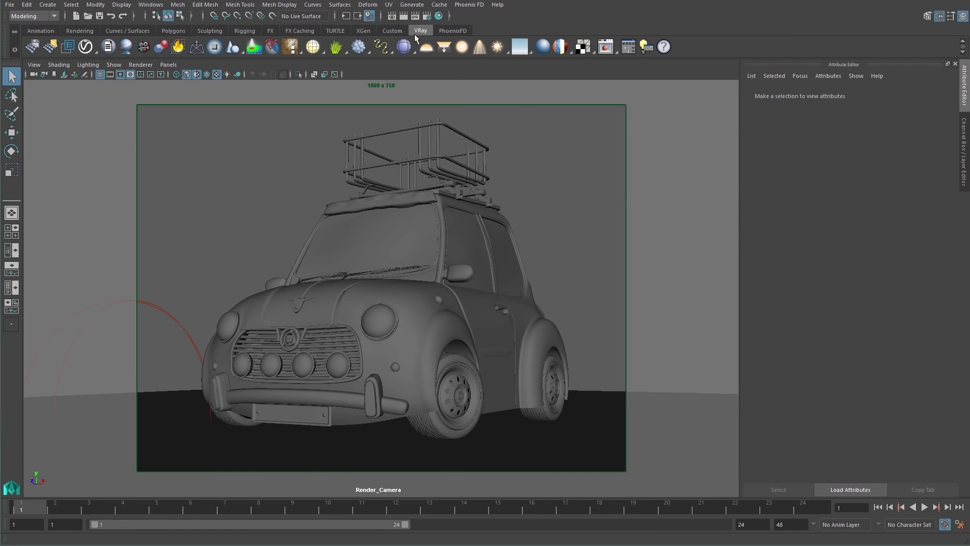
pyautogui.click(414, 16)
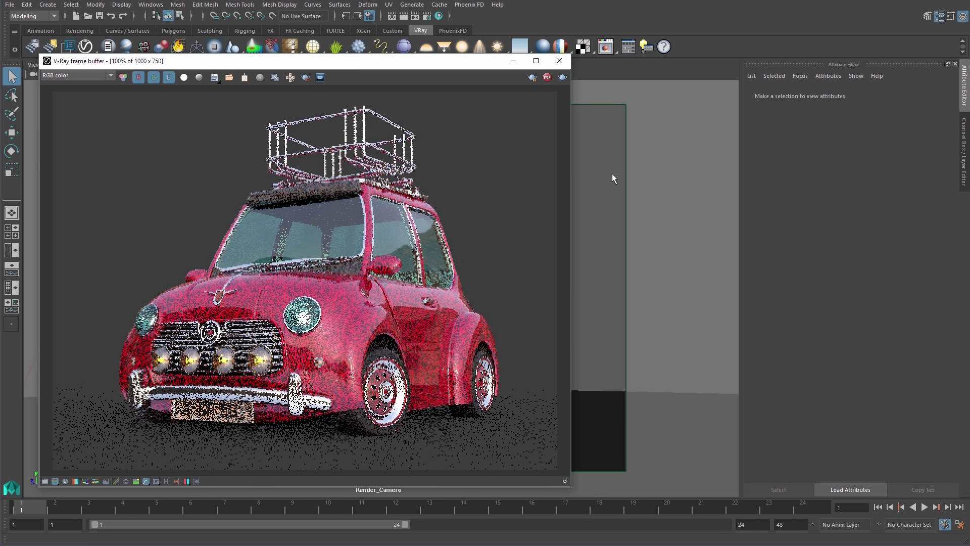
# Pick the car body from the rendered image, move the frame buffer clear of the viewport controls, and isolate the body.
pyautogui.rightClick(352, 303)
pyautogui.click(358, 305)
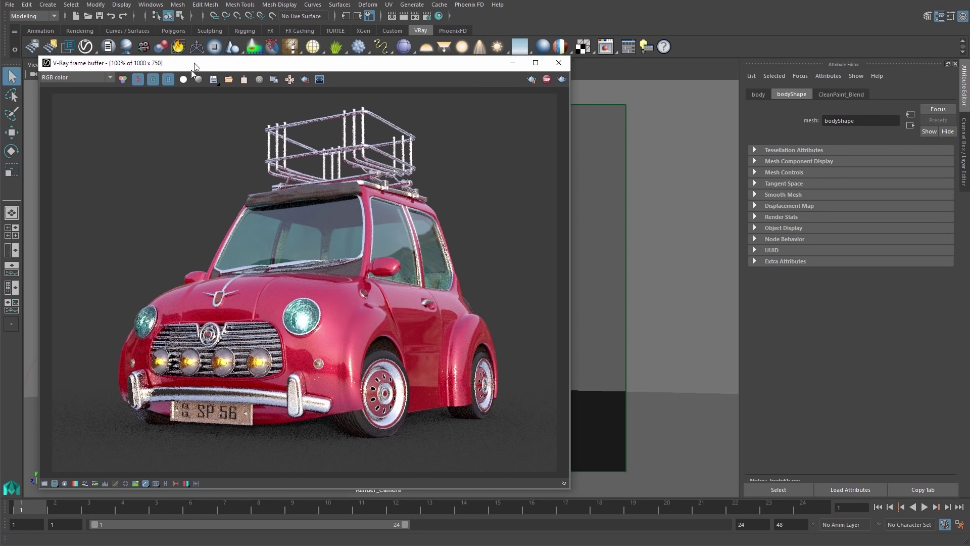
pyautogui.moveTo(195, 62); pyautogui.dragTo(184, 94)
pyautogui.click(114, 65)
pyautogui.moveTo(131, 83)
pyautogui.click(238, 82)
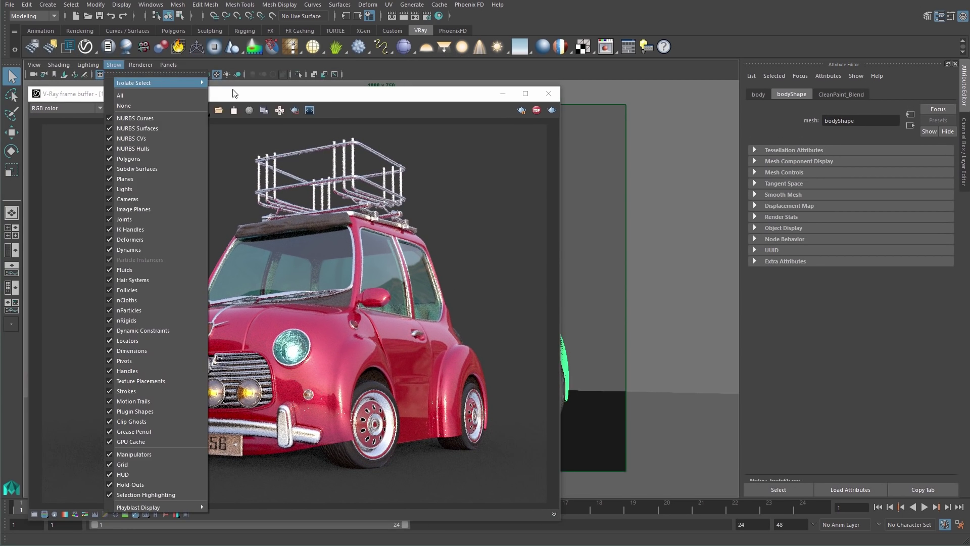
# Change the CleanPaint_Base material's diffuse and reflection colors to yellow.
pyautogui.click(841, 94)
pyautogui.click(938, 206)
pyautogui.click(843, 208)
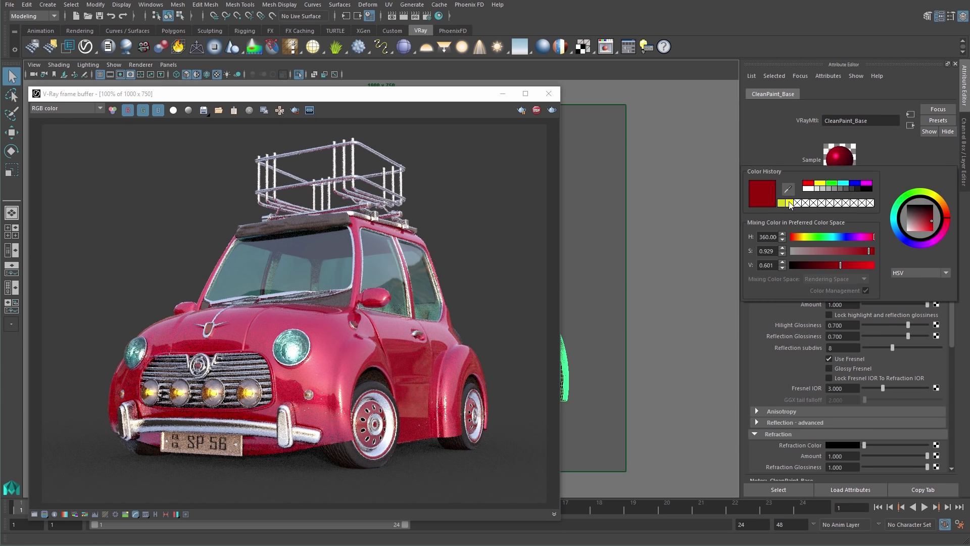
pyautogui.click(831, 265)
pyautogui.click(842, 293)
pyautogui.click(831, 351)
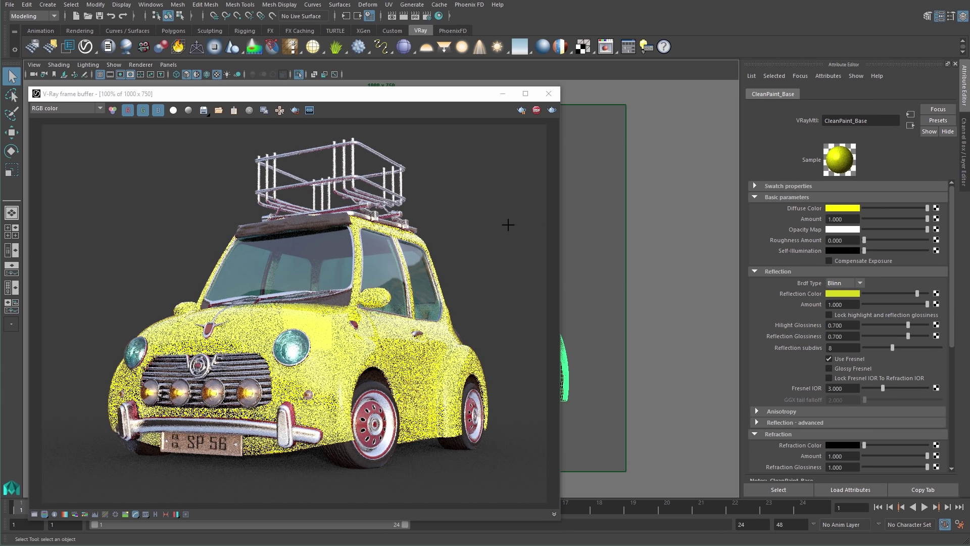
# Replace the Light_Dome texture image with Studio Lighting.hdr through the V-Ray Light Lister.
pyautogui.click(647, 46)
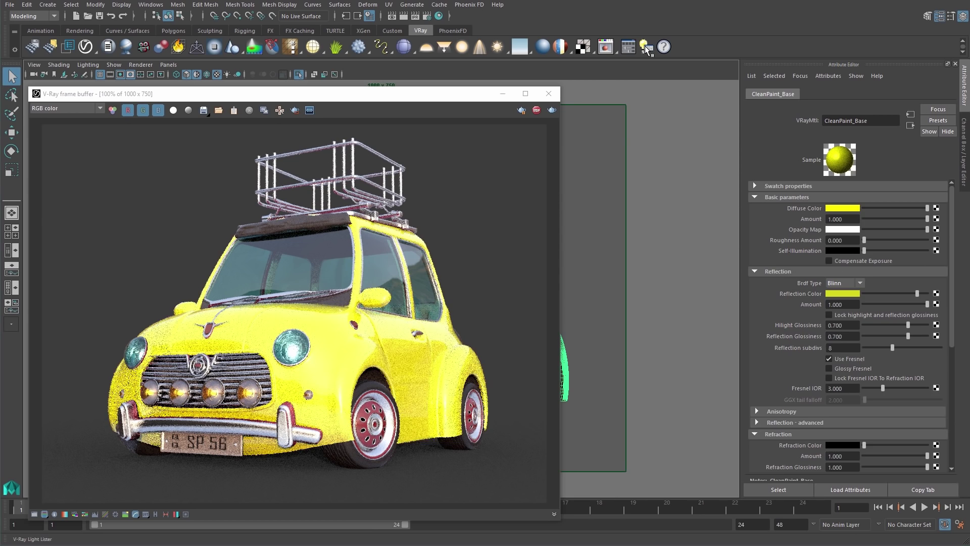
pyautogui.click(564, 505)
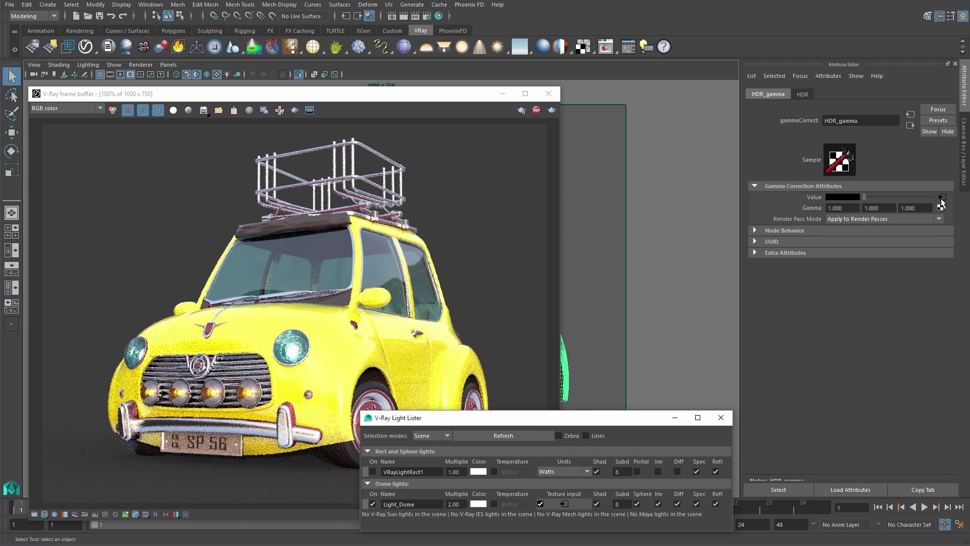
pyautogui.click(942, 198)
pyautogui.click(945, 234)
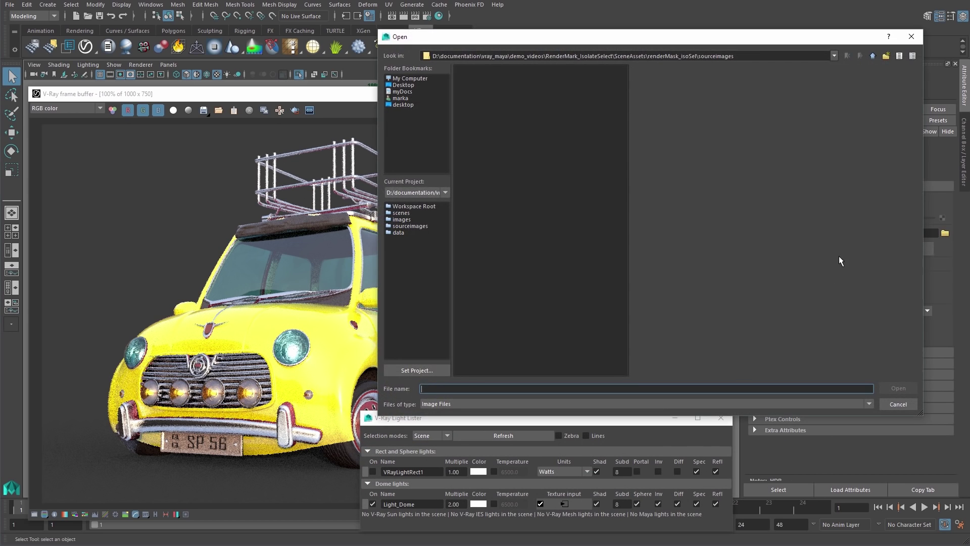
pyautogui.doubleClick(477, 191)
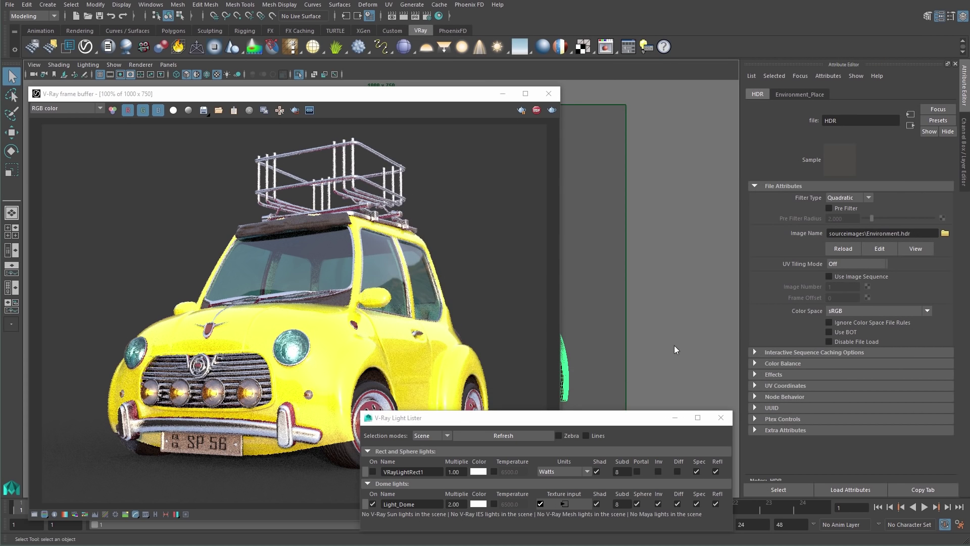
pyautogui.click(720, 418)
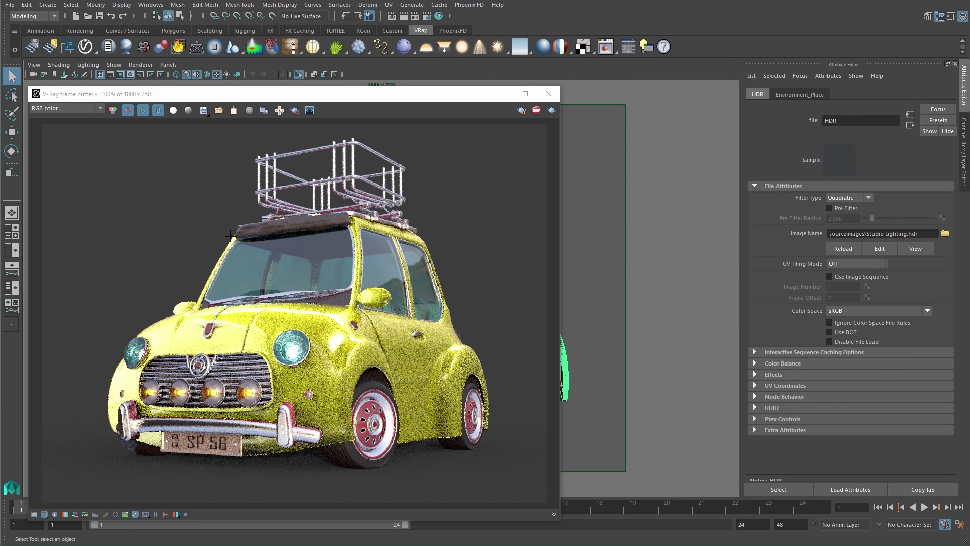
# Turn off the car body's isolation to update the whole render, and isolate the bumpers instead.
pyautogui.click(114, 65)
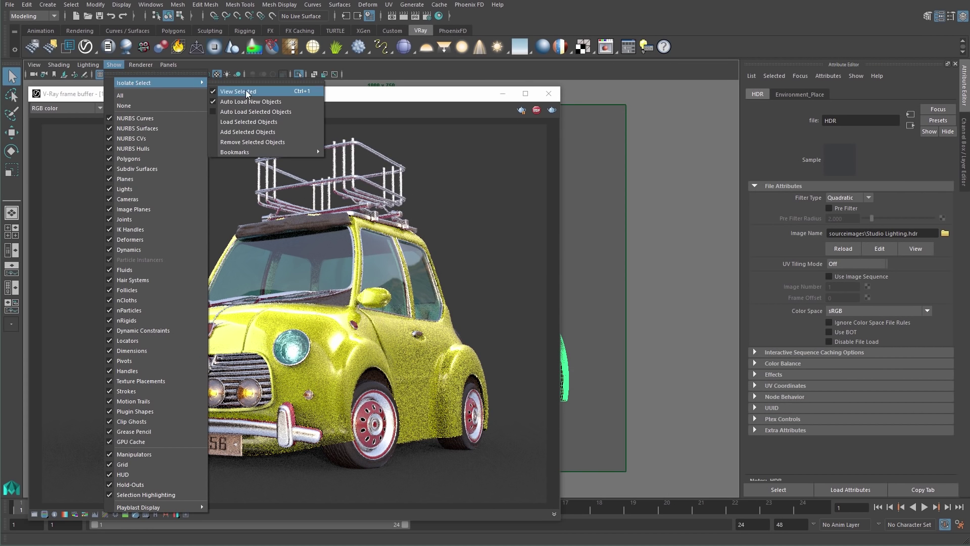
pyautogui.click(253, 92)
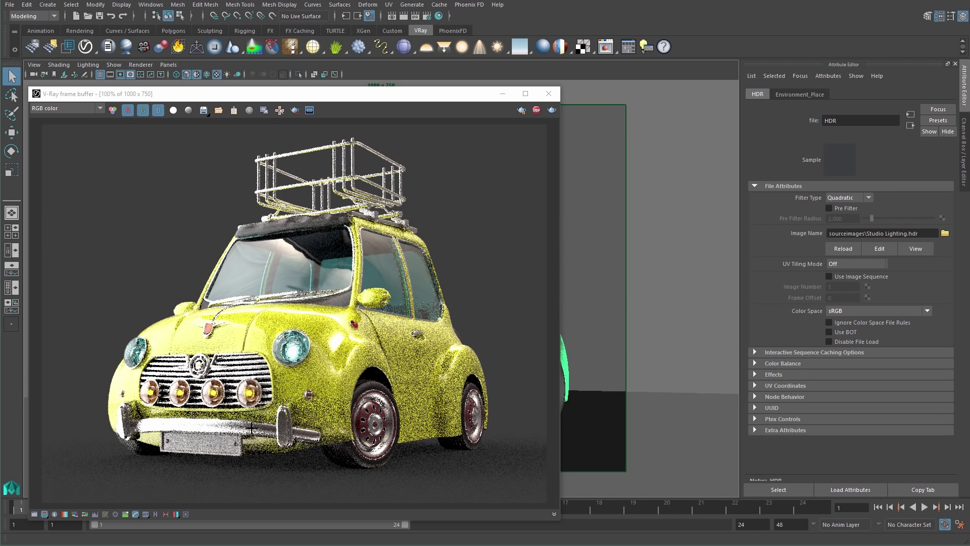
pyautogui.click(251, 427)
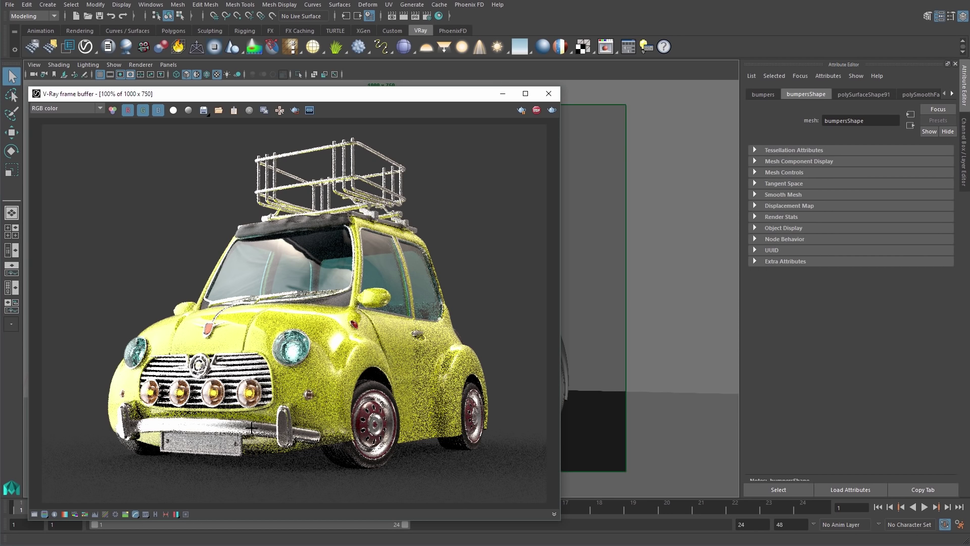
pyautogui.click(114, 65)
pyautogui.click(237, 84)
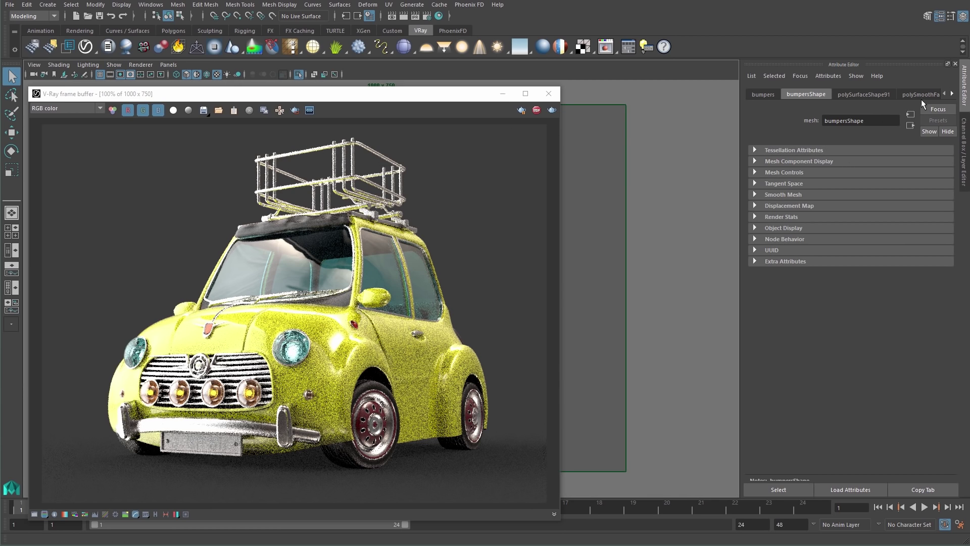
# Darken the bumpers' chromeClean reflection color to dark gray and set its reflection glossiness to 0.585.
pyautogui.click(952, 93)
pyautogui.click(917, 95)
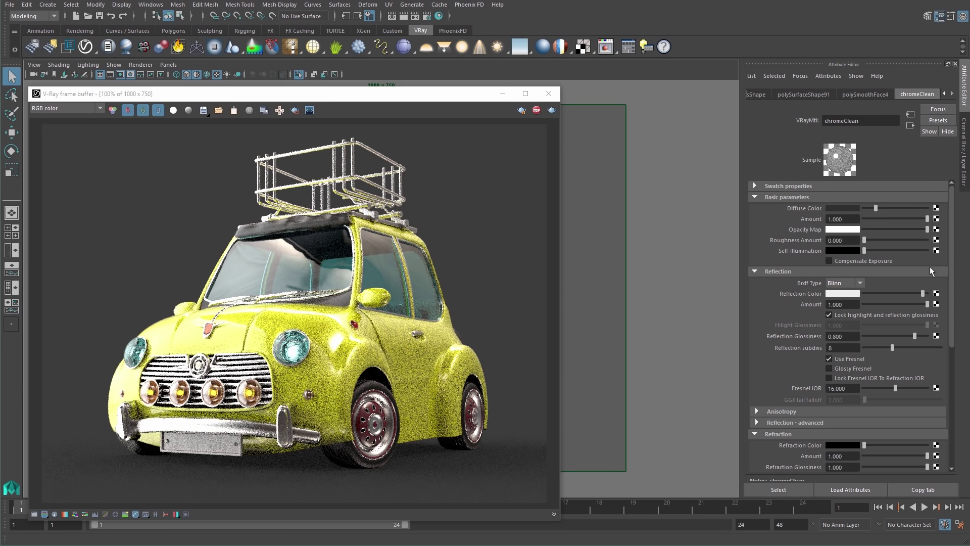
pyautogui.moveTo(923, 295); pyautogui.dragTo(874, 296)
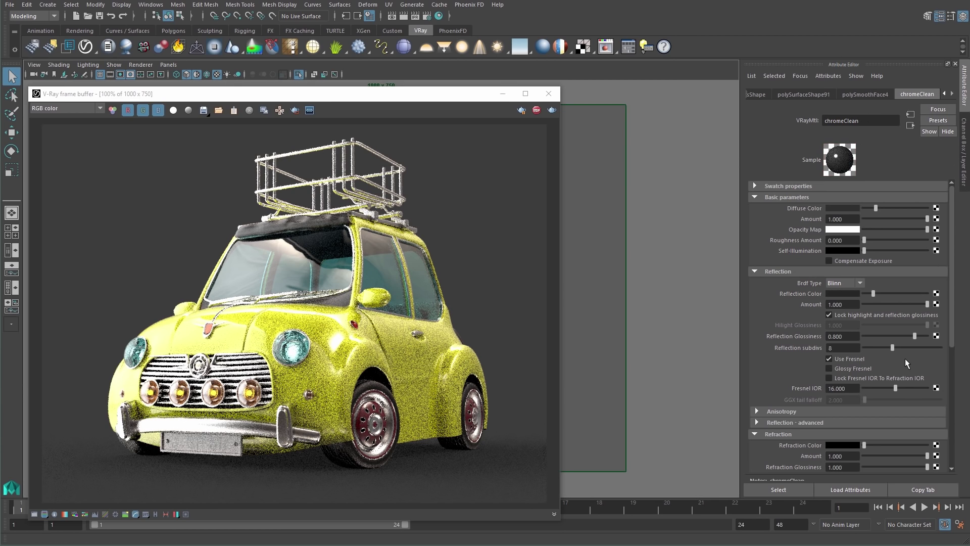
pyautogui.moveTo(914, 336); pyautogui.dragTo(901, 337)
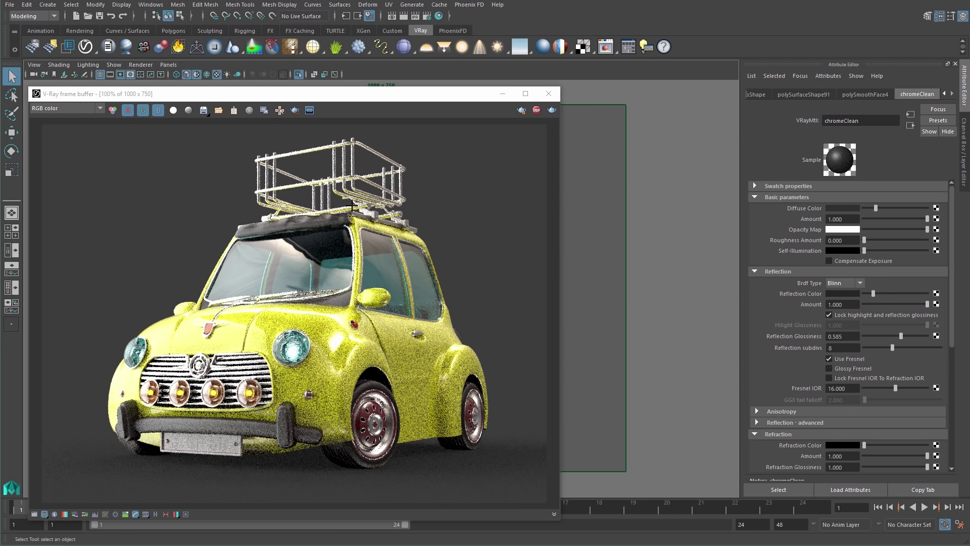
# Turn off the bumpers' isolation so the whole car is included again.
pyautogui.click(114, 64)
pyautogui.moveTo(152, 90)
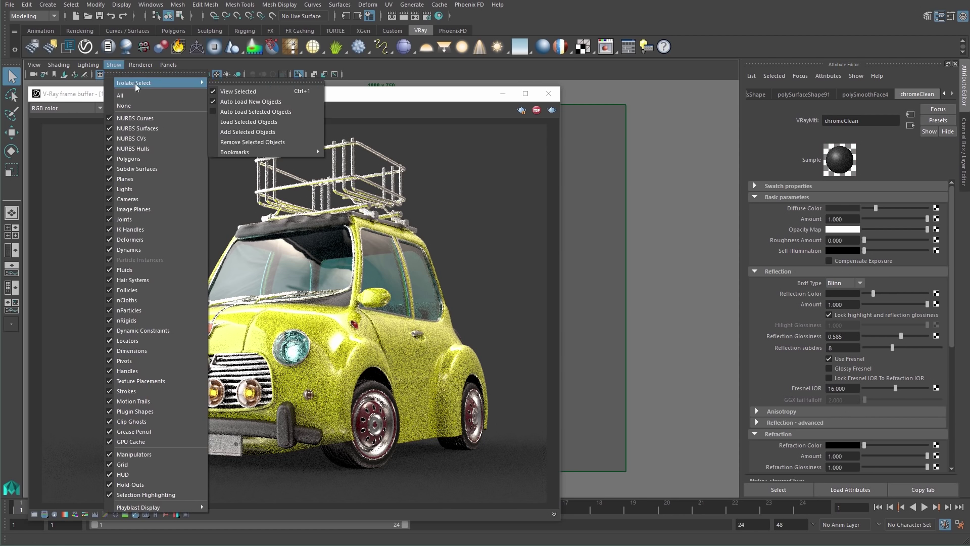
pyautogui.click(237, 93)
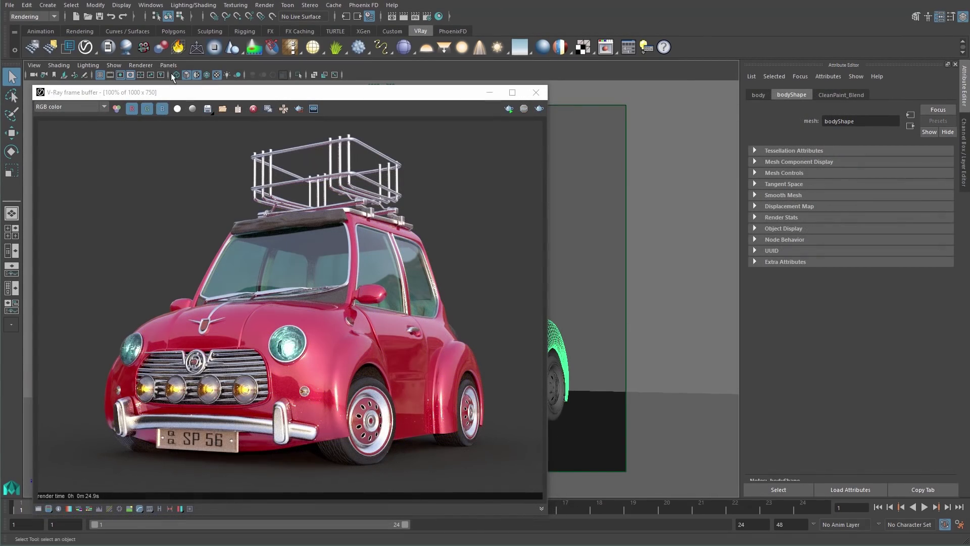
# Isolate the selected red car body and render it alone into a cleared frame buffer, checking its alpha channel.
pyautogui.click(115, 65)
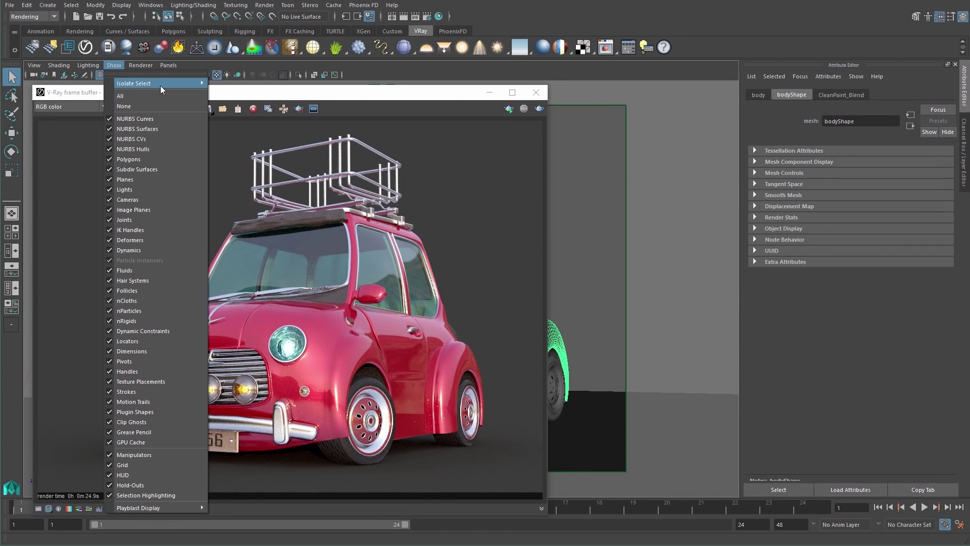
pyautogui.moveTo(163, 83)
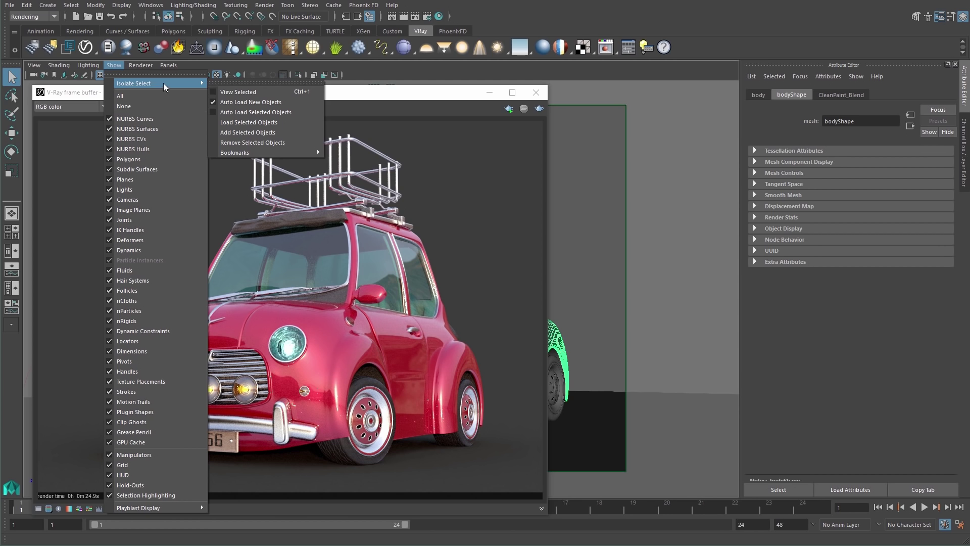
pyautogui.click(234, 92)
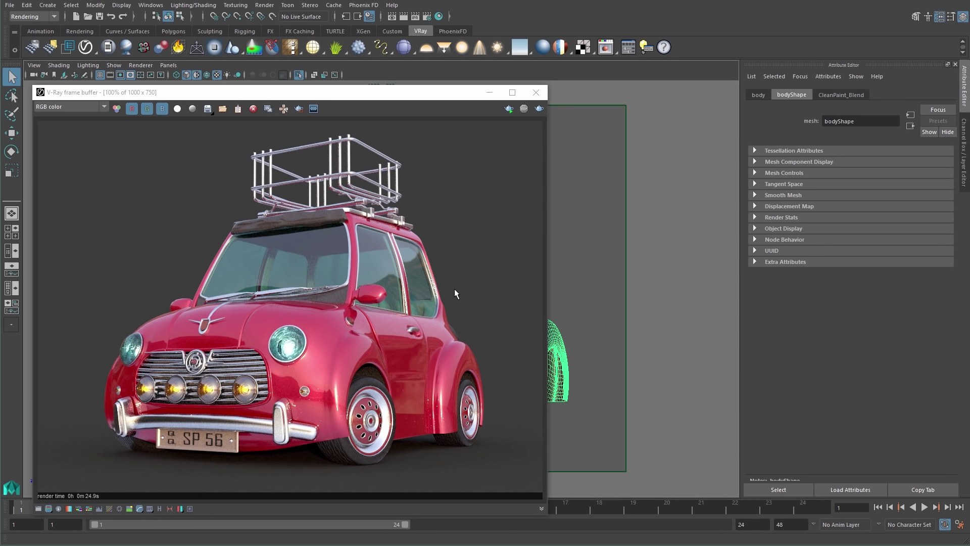
pyautogui.click(254, 110)
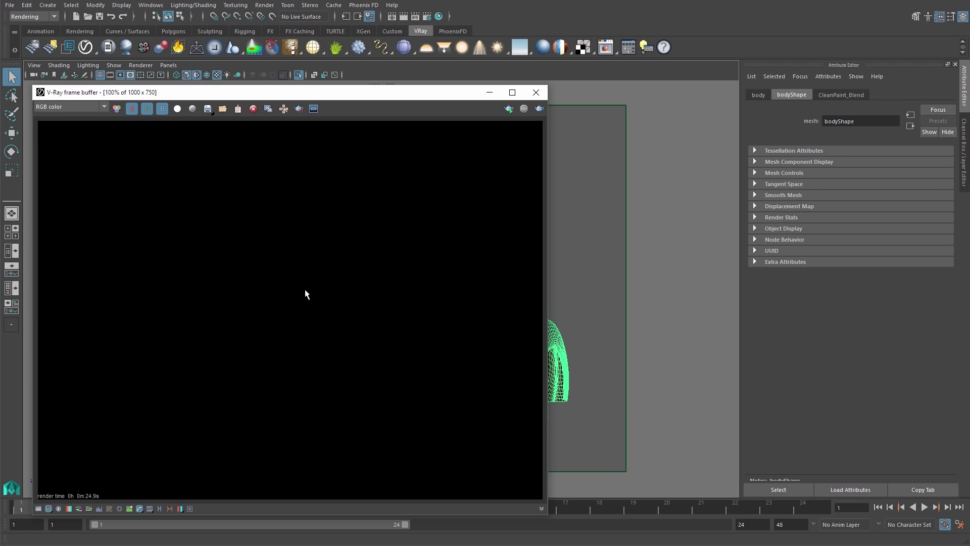
pyautogui.click(404, 16)
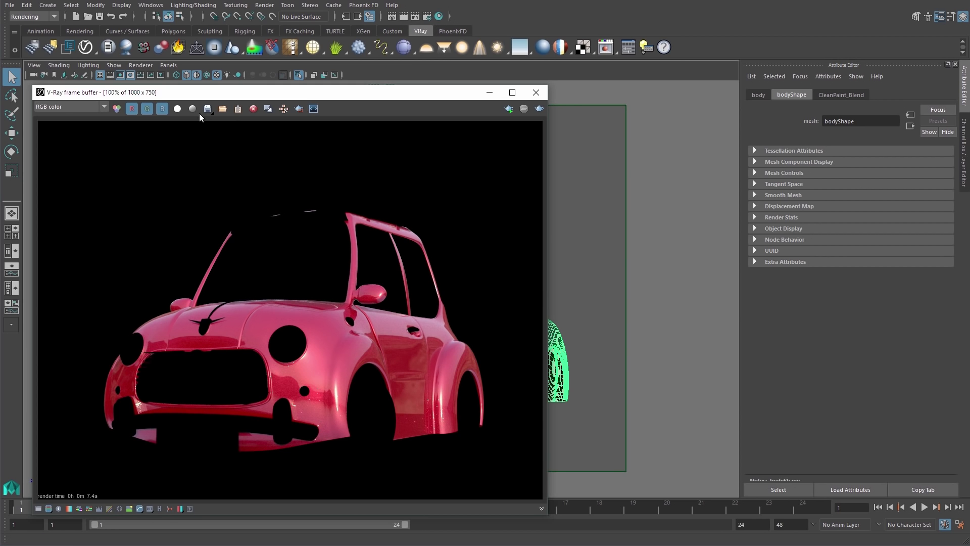
pyautogui.click(177, 110)
pyautogui.click(179, 110)
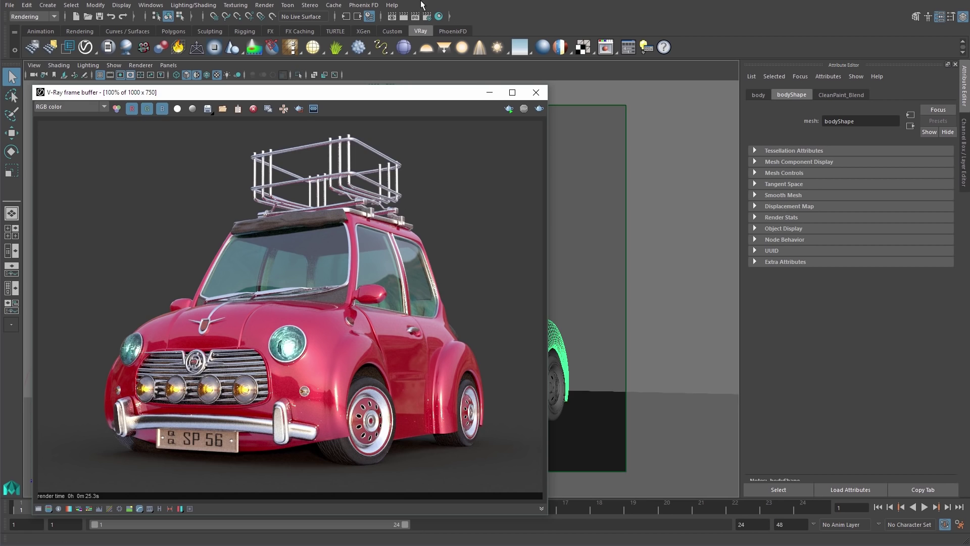
# Make sure the Clear Frame buffers option is off in the common render settings.
pyautogui.click(427, 16)
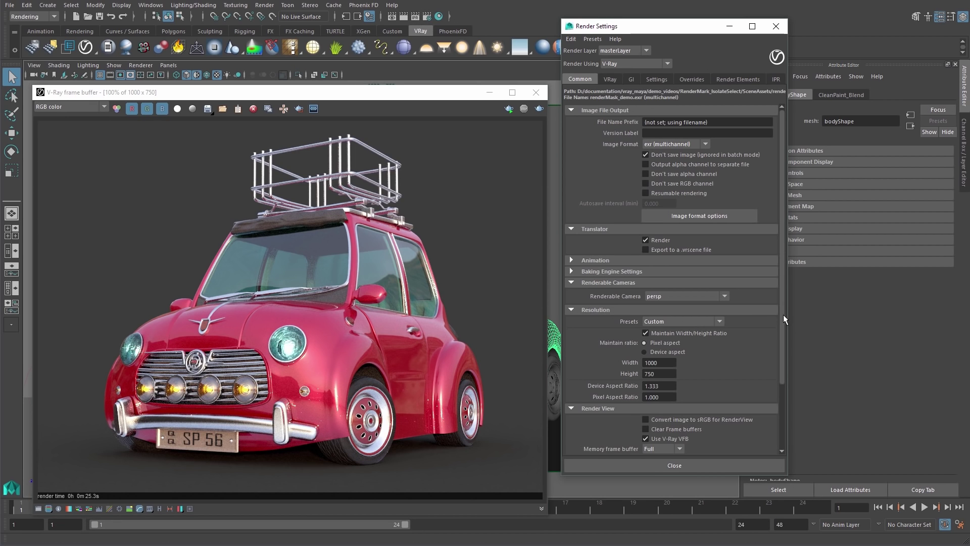
pyautogui.moveTo(783, 314); pyautogui.dragTo(785, 376)
pyautogui.click(645, 348)
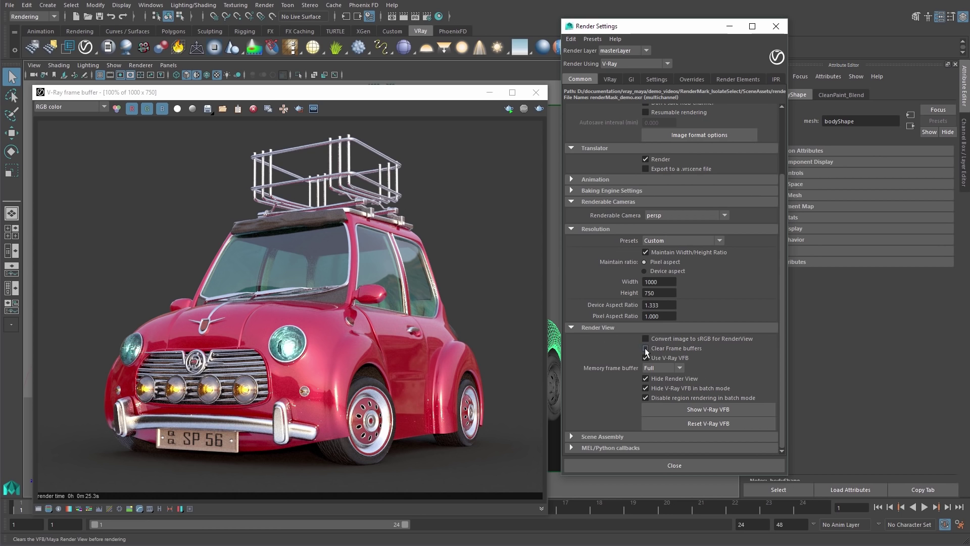
pyautogui.click(653, 465)
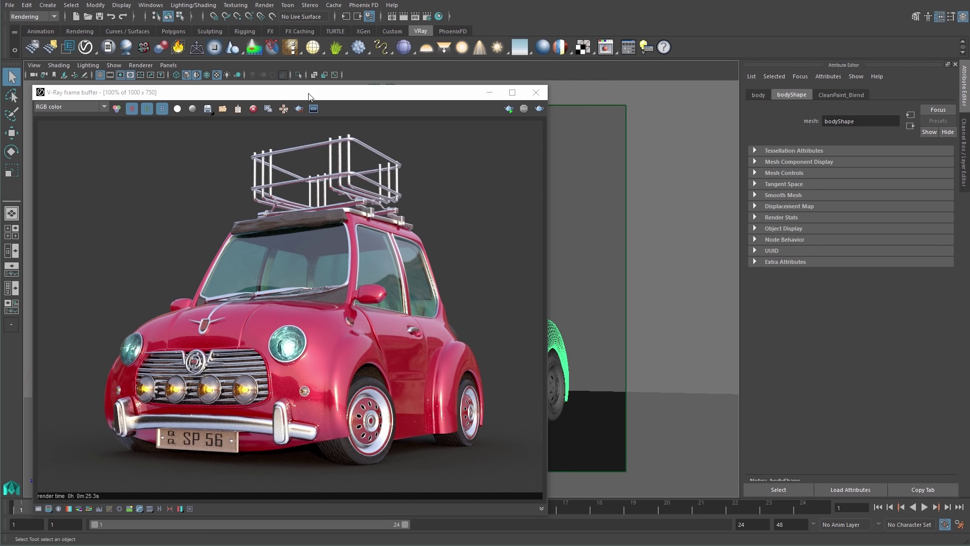
# Isolate the selected car body again in the viewport.
pyautogui.click(114, 65)
pyautogui.moveTo(146, 83)
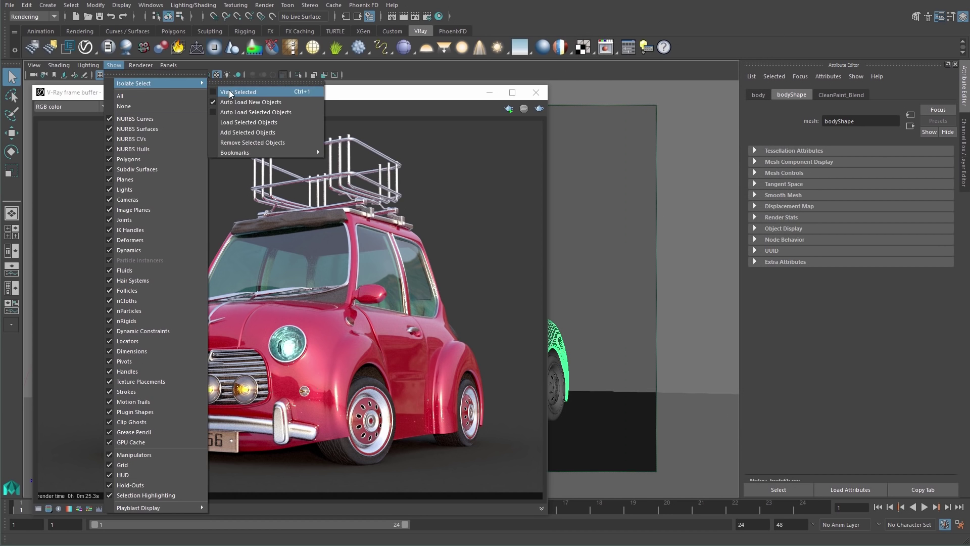
pyautogui.click(230, 92)
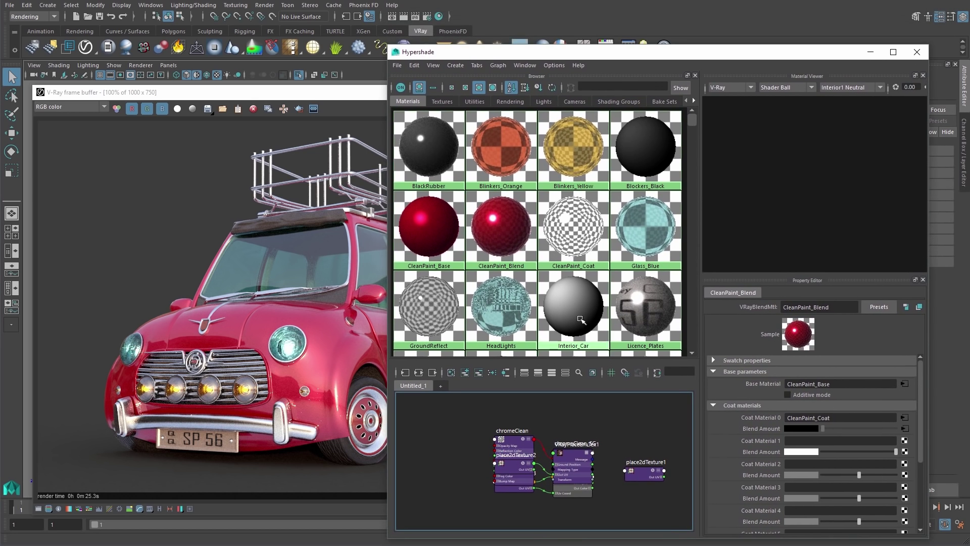
# Change CleanPaint_Base's diffuse and reflection colors to pure blue and re-render the isolated car body.
pyautogui.click(903, 385)
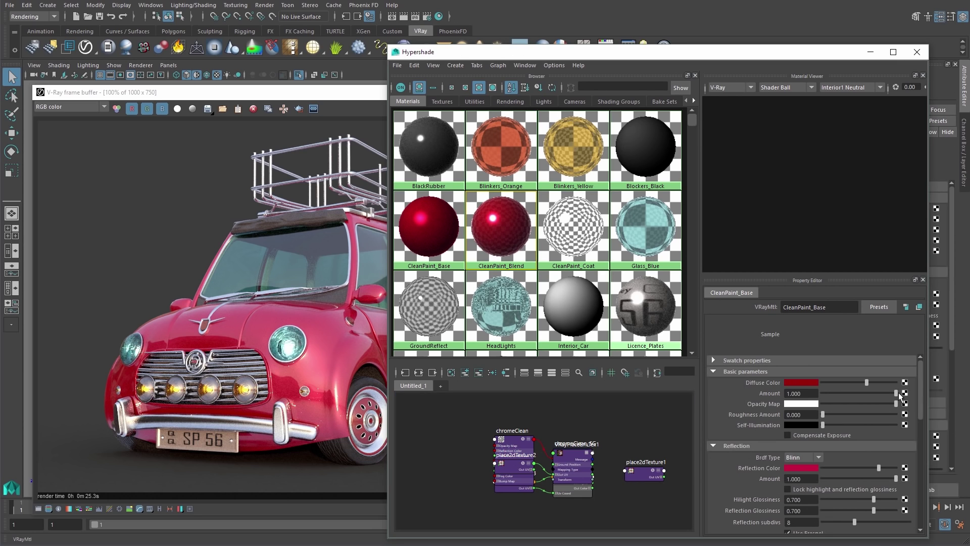
pyautogui.click(799, 383)
pyautogui.click(807, 358)
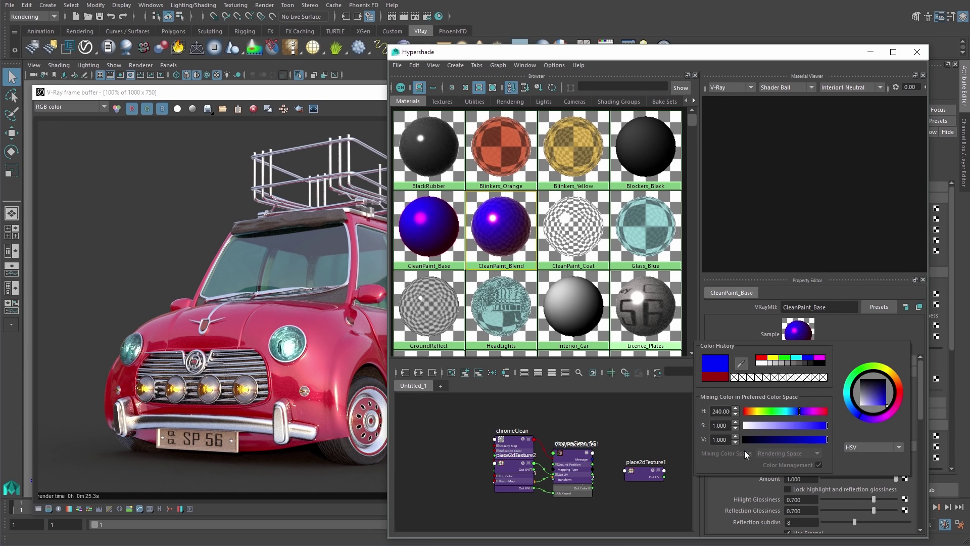
pyautogui.click(808, 466)
pyautogui.click(742, 458)
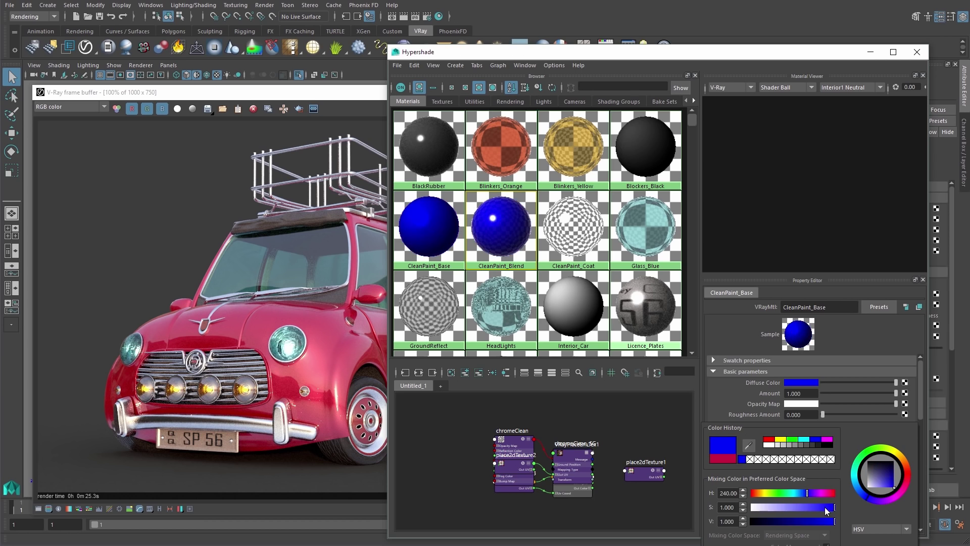
pyautogui.click(917, 51)
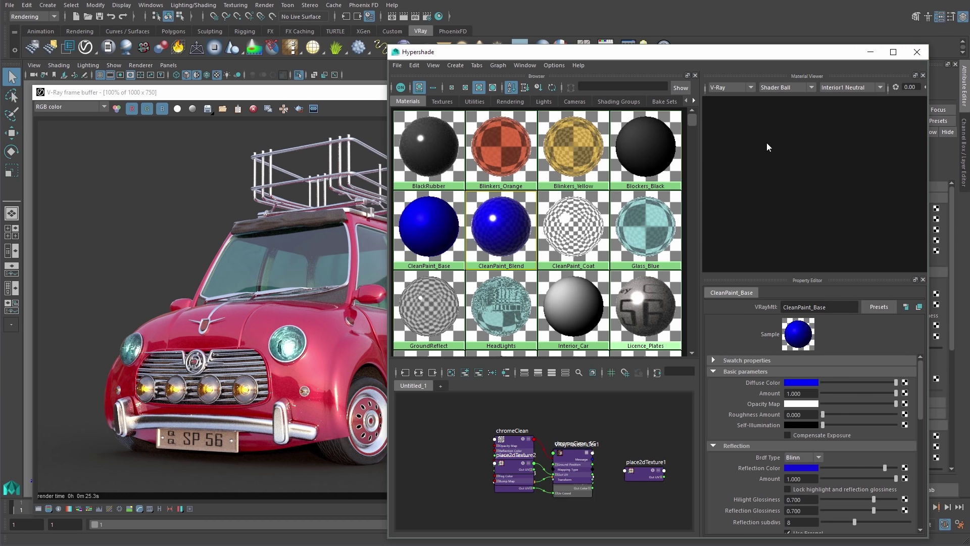
pyautogui.click(541, 109)
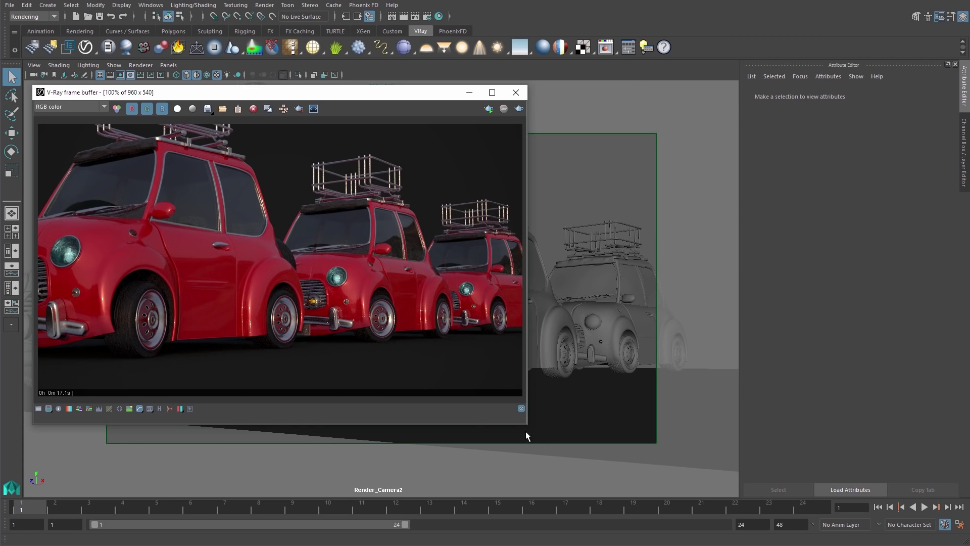
# Select the middle car's body in the three-car scene and isolate it.
pyautogui.click(547, 304)
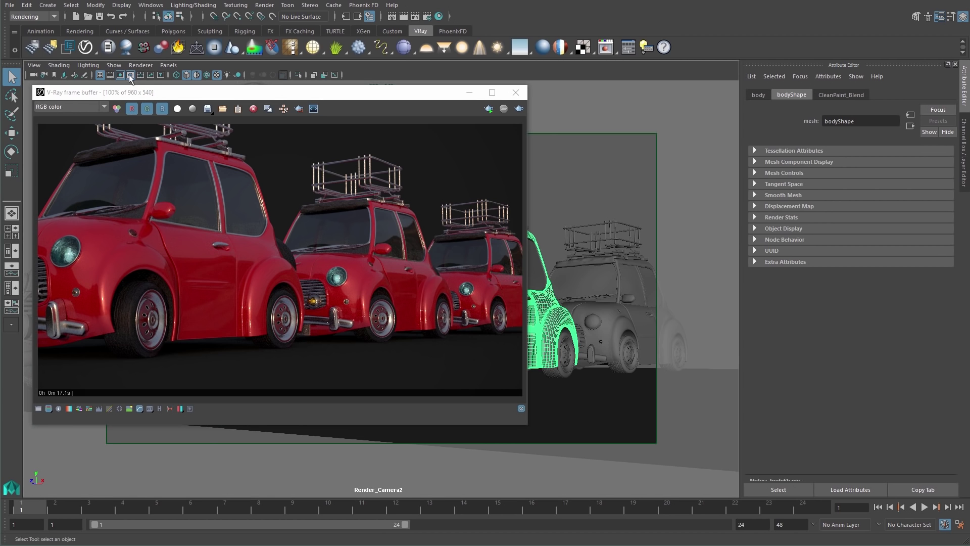
pyautogui.click(113, 65)
pyautogui.moveTo(192, 84)
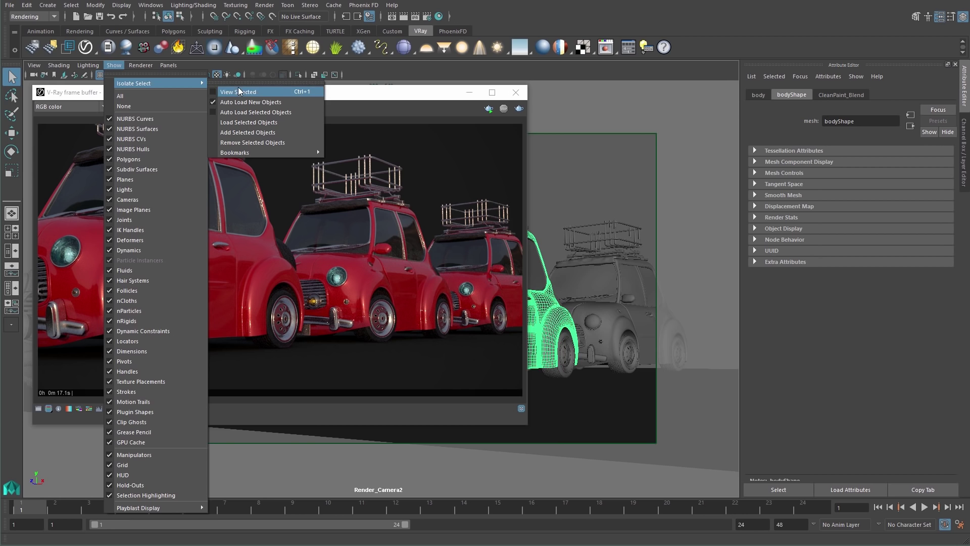
pyautogui.click(239, 91)
# Set the V-Ray image sampler's render mask to Isolate Select in the render settings.
pyautogui.click(425, 16)
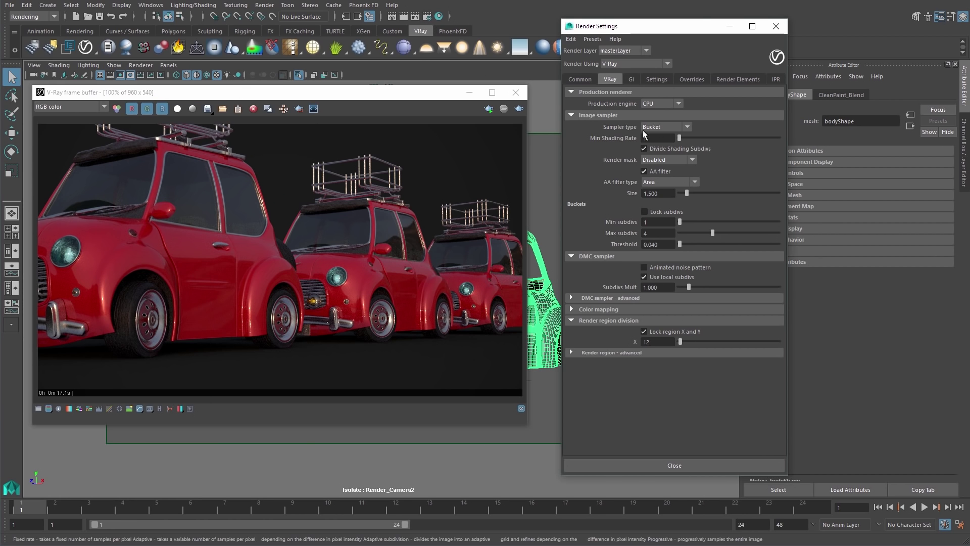
pyautogui.click(666, 160)
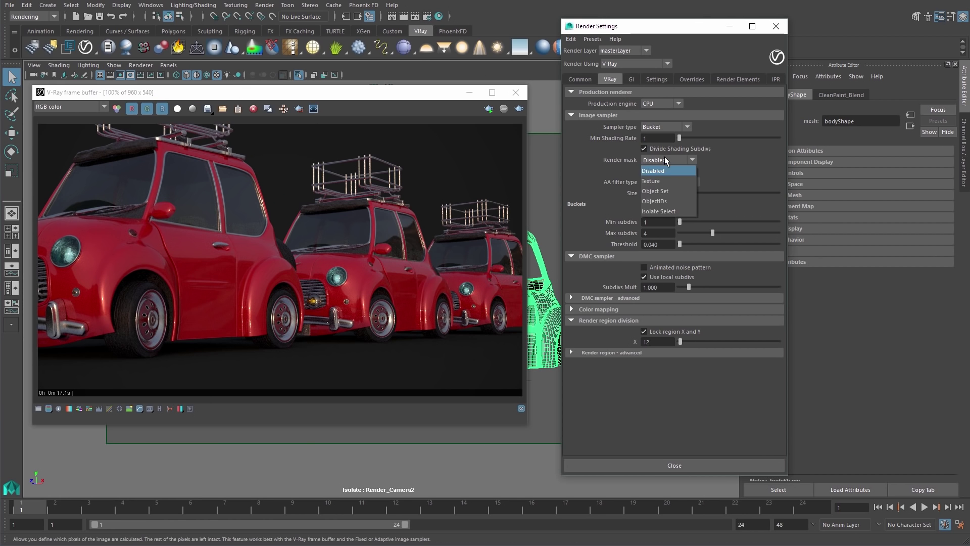
pyautogui.click(671, 210)
pyautogui.click(674, 465)
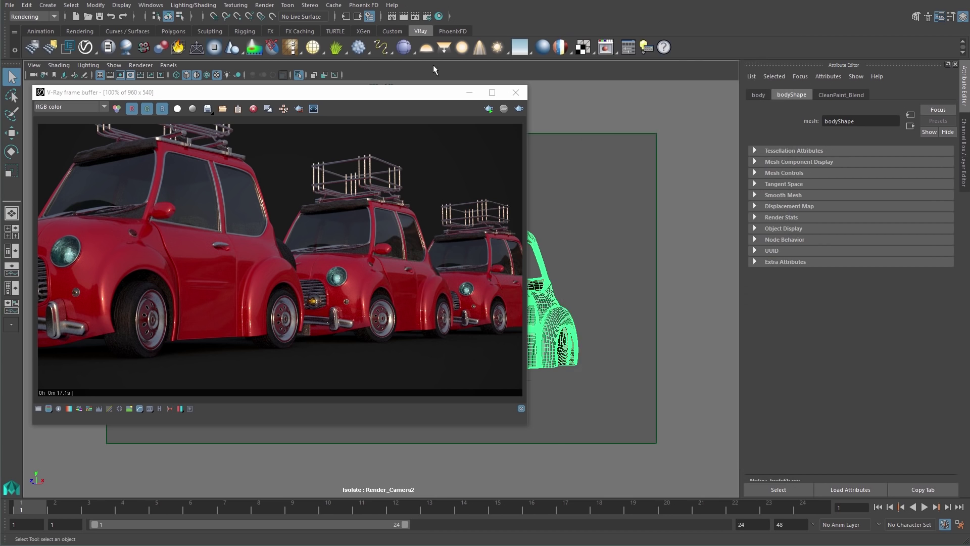
# Assign the CleanPaint_Blend1 material to the middle car's body and re-render the isolated object.
pyautogui.click(438, 16)
pyautogui.click(414, 65)
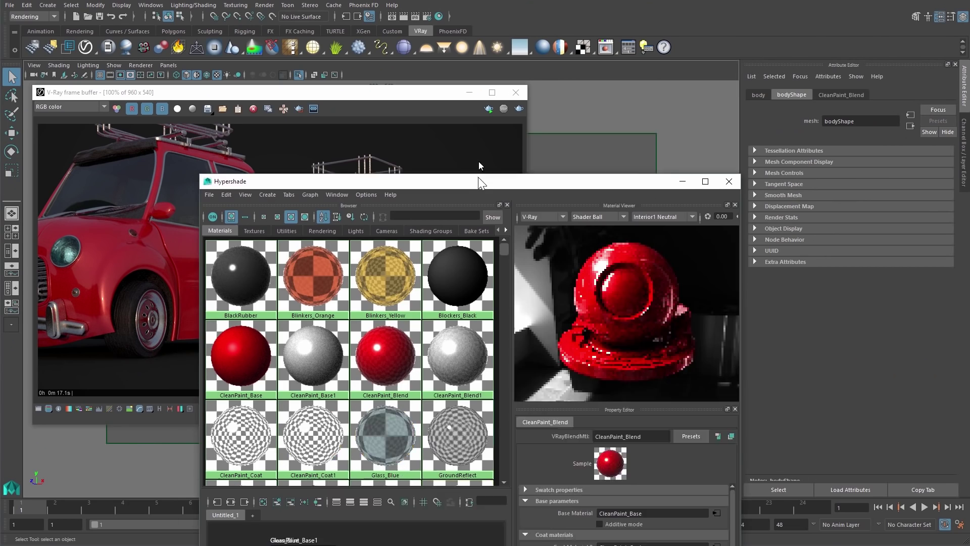
pyautogui.rightClick(455, 303)
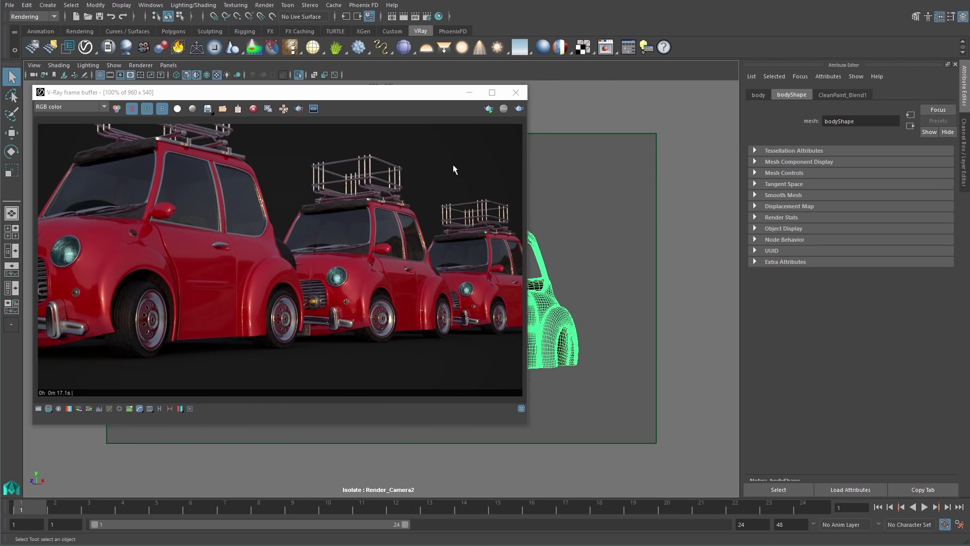
pyautogui.click(519, 108)
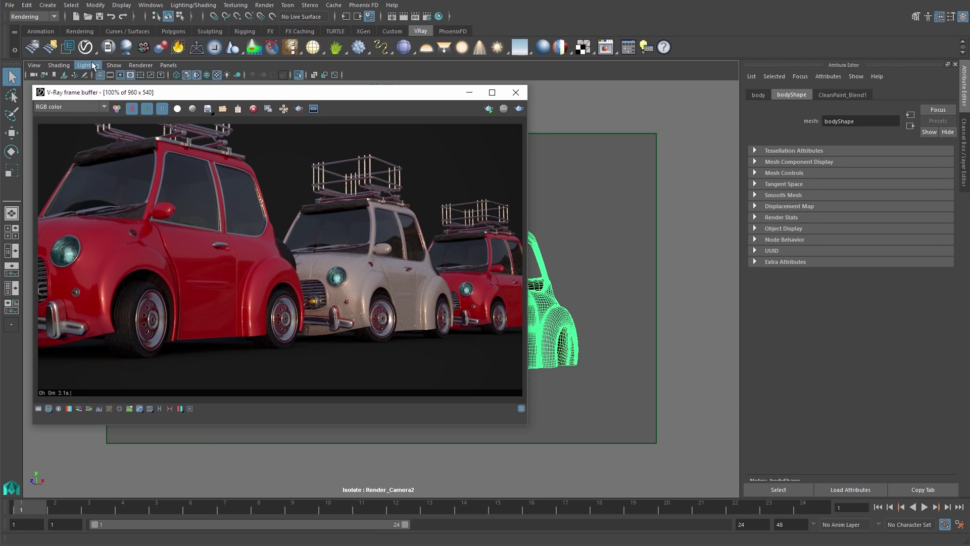
# Turn off the middle car body's isolation, and select and isolate the farthest car's body instead.
pyautogui.click(114, 64)
pyautogui.moveTo(131, 84)
pyautogui.click(238, 85)
pyautogui.click(609, 365)
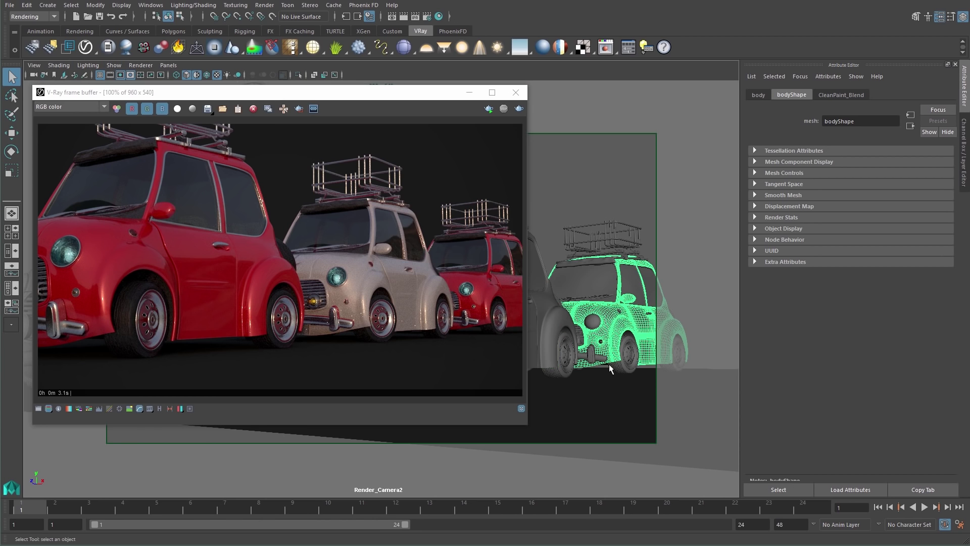
pyautogui.click(114, 65)
pyautogui.click(243, 87)
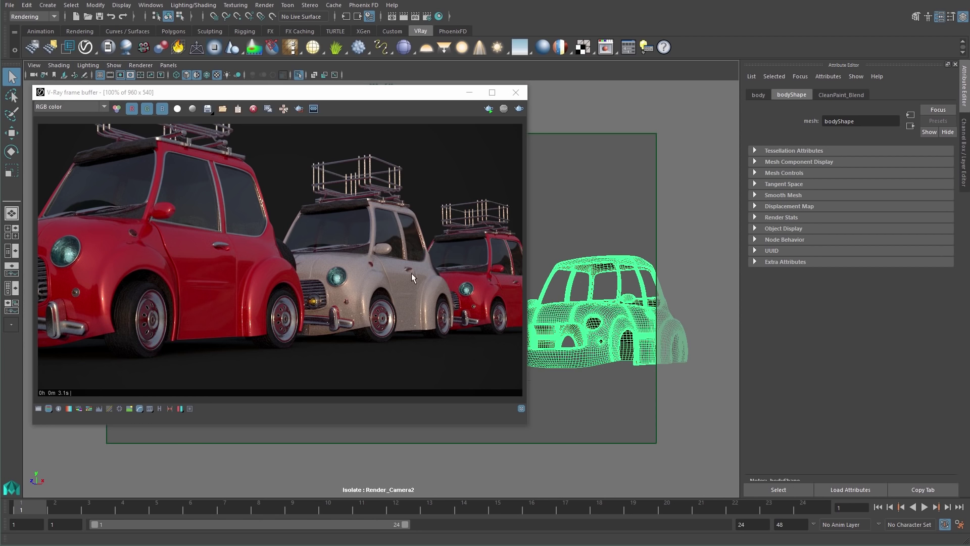
# Duplicate the CleanPaint_Blend material's complete shading network in Hypershade.
pyautogui.click(439, 16)
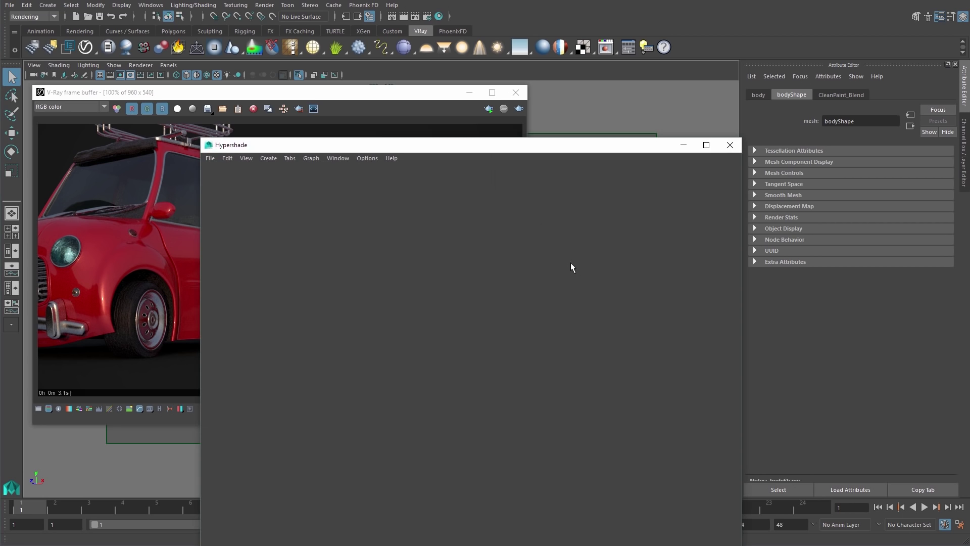
pyautogui.moveTo(554, 146); pyautogui.dragTo(689, 58)
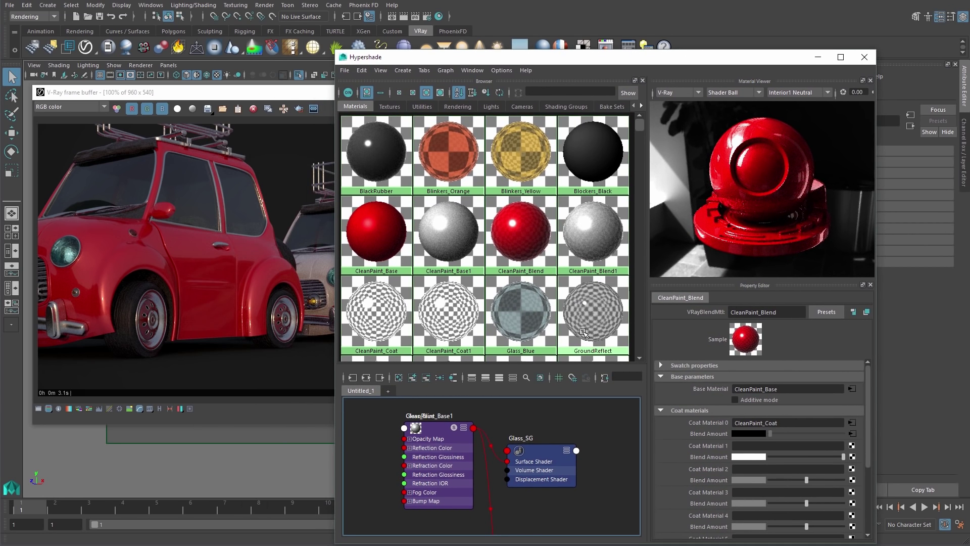
pyautogui.click(521, 234)
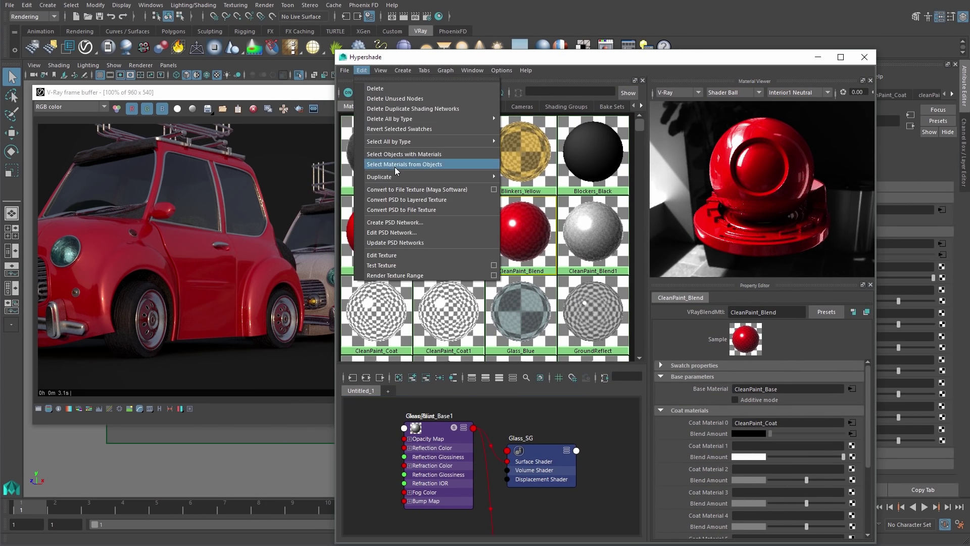
pyautogui.moveTo(394, 177)
pyautogui.click(526, 176)
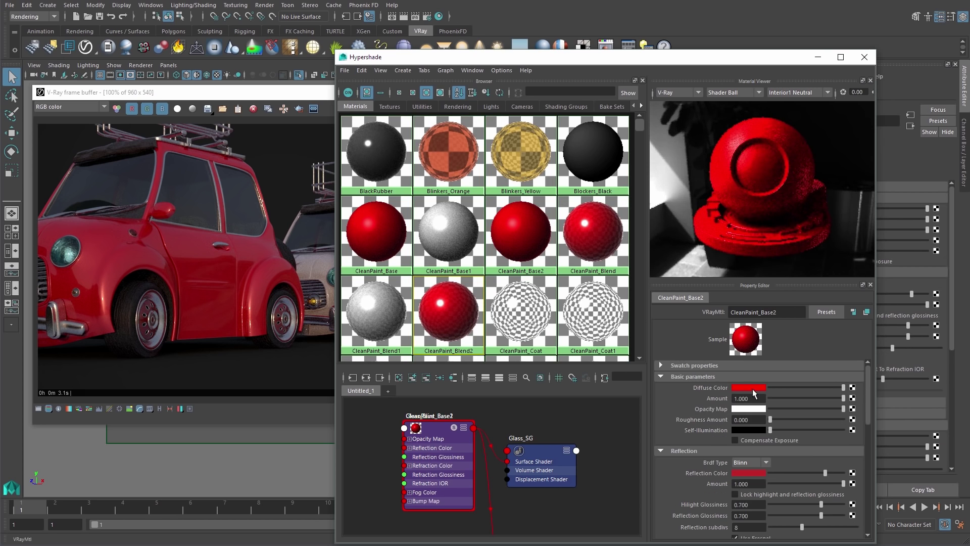
# Change the diffuse and reflection colors of the CleanPaint_Base2 material to blue.
pyautogui.click(753, 389)
pyautogui.click(808, 412)
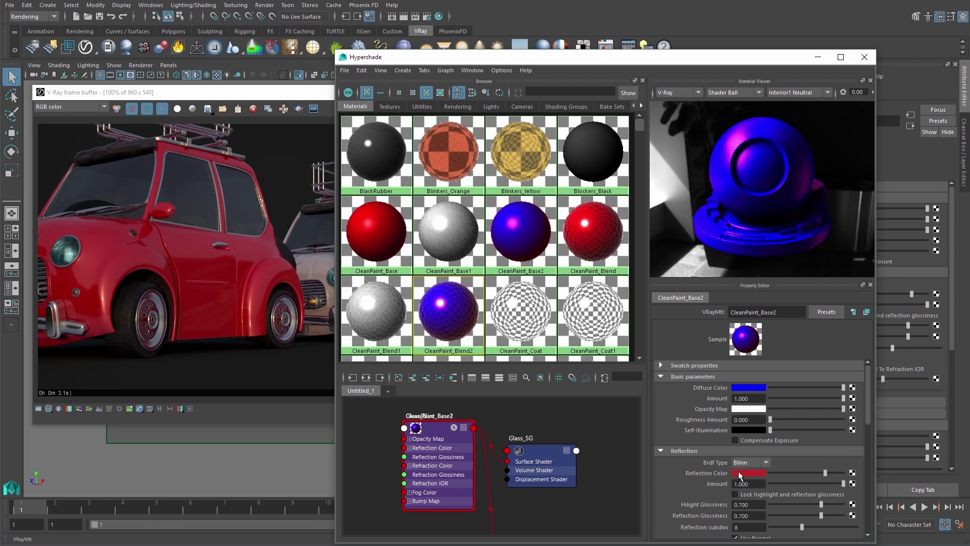
pyautogui.click(739, 475)
pyautogui.click(704, 467)
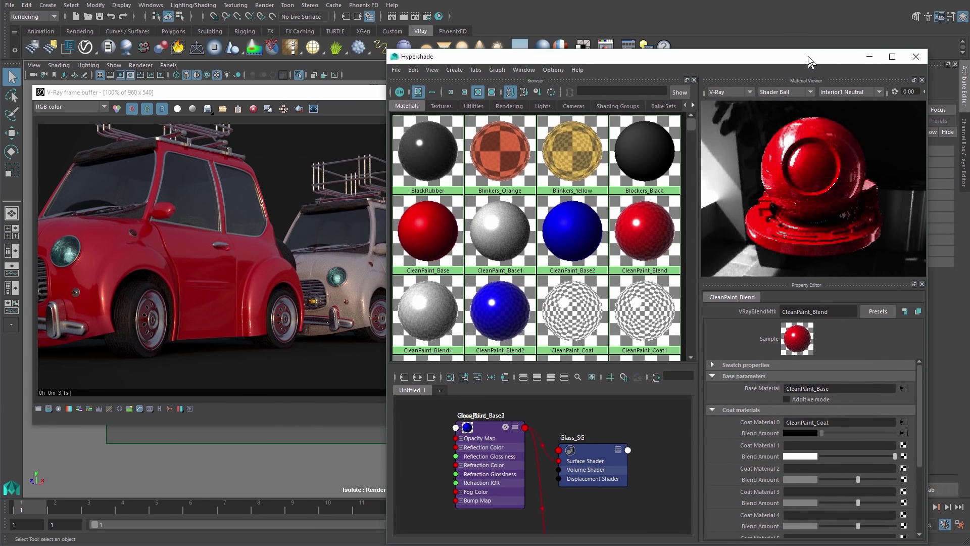
# Assign CleanPaint_Blend2 to the farthest car's body and re-render the isolated object.
pyautogui.rightClick(506, 314)
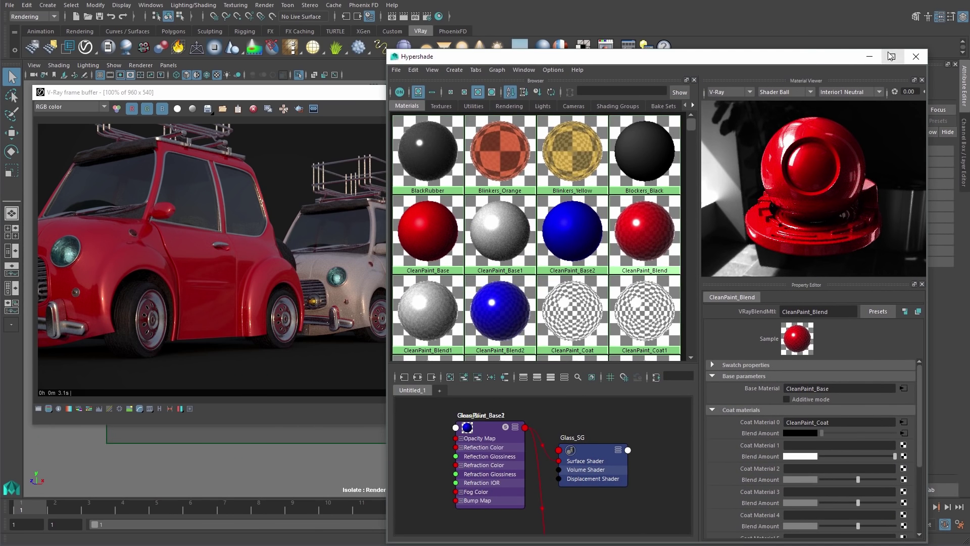
pyautogui.click(917, 57)
pyautogui.click(519, 109)
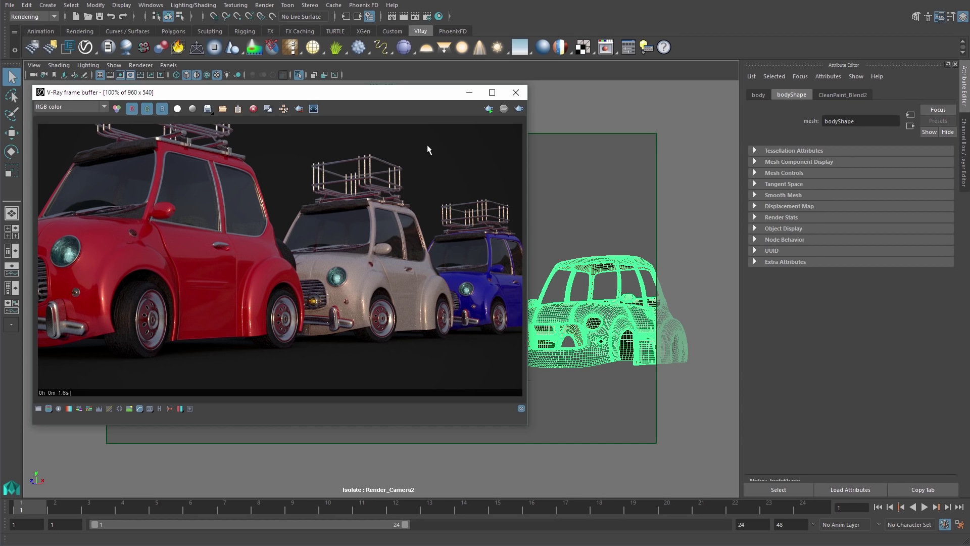
# Turn off the farthest car body's isolation to bring all three cars back into the viewport.
pyautogui.click(108, 70)
pyautogui.moveTo(167, 87)
pyautogui.click(225, 87)
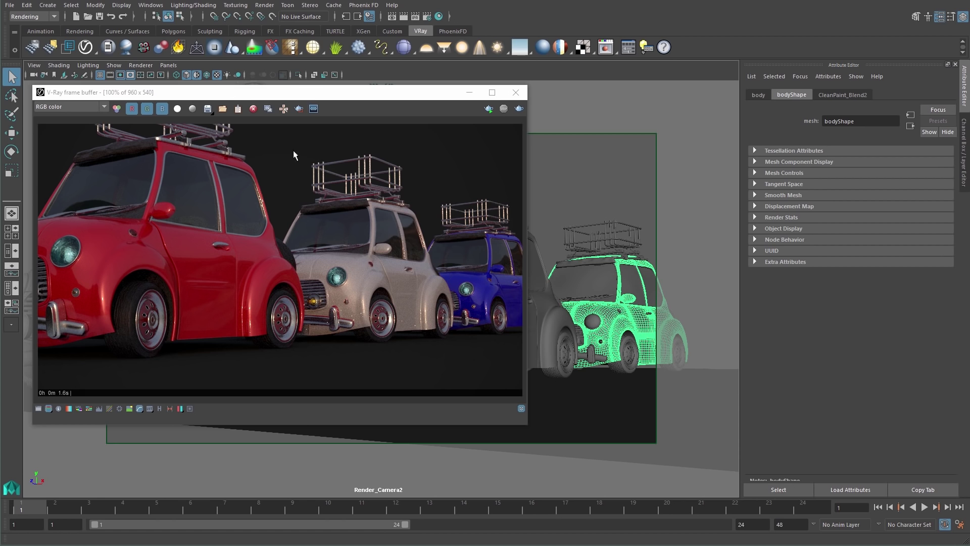